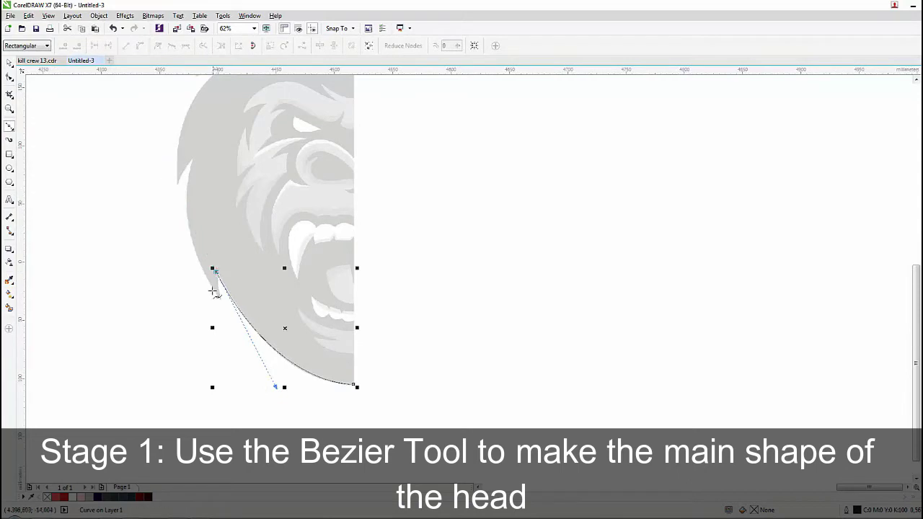
Trace the left side of the head with the Bezier tool from the lower jaw tuft up past the cheek tuft
left_click_drag(218, 300, 223, 310)
scroll(284, 295, "down", 3)
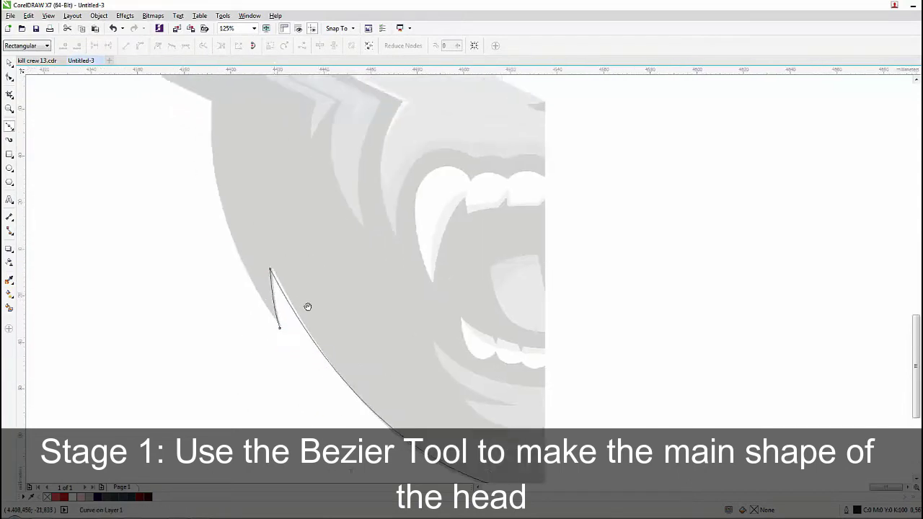
left_click_drag(344, 194, 368, 109)
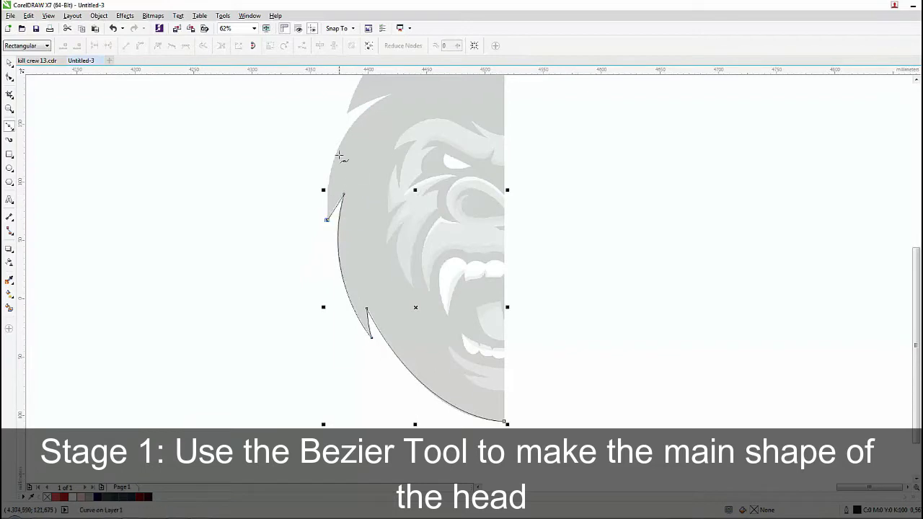
left_click_drag(338, 159, 330, 179)
left_click_drag(382, 114, 460, 130)
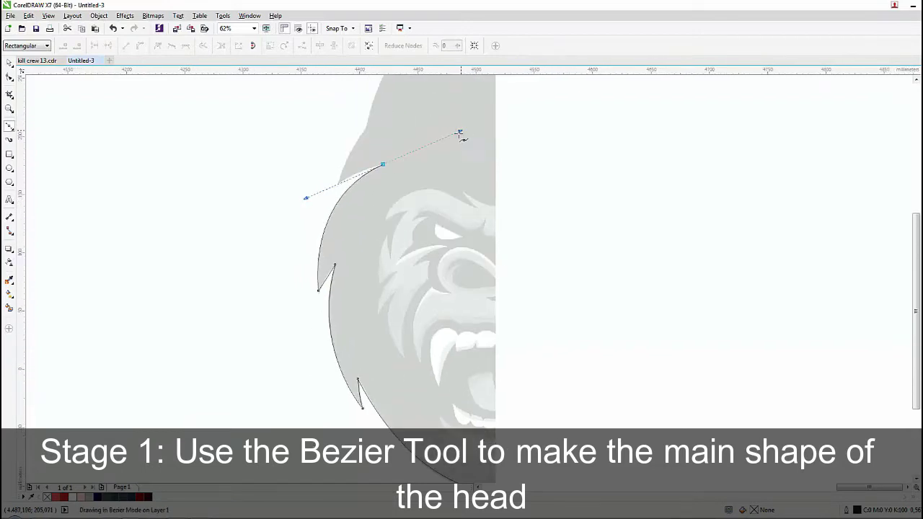
Trace the long pointed fur tuft on the left side of the head, level with the forehead
double_click(383, 164)
scroll(342, 175, "up", 1)
left_click_drag(325, 206, 294, 243)
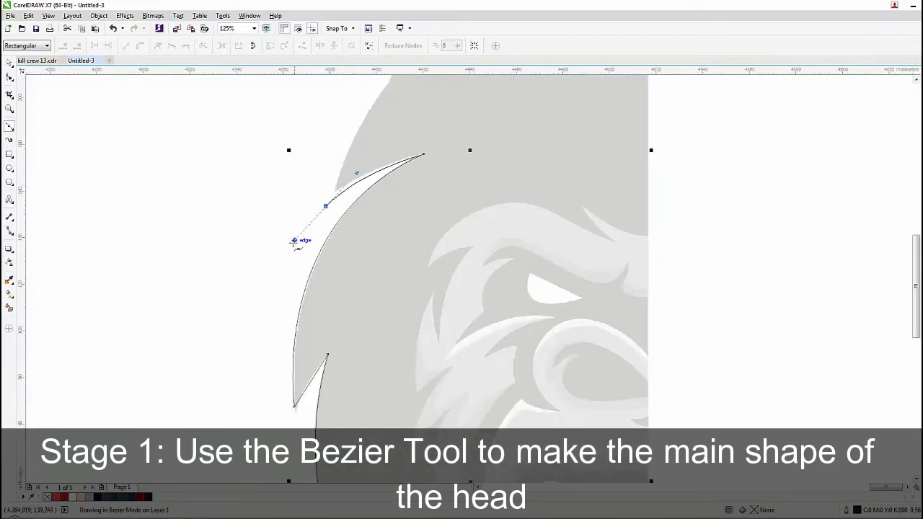
double_click(325, 207)
left_click_drag(391, 87, 375, 144)
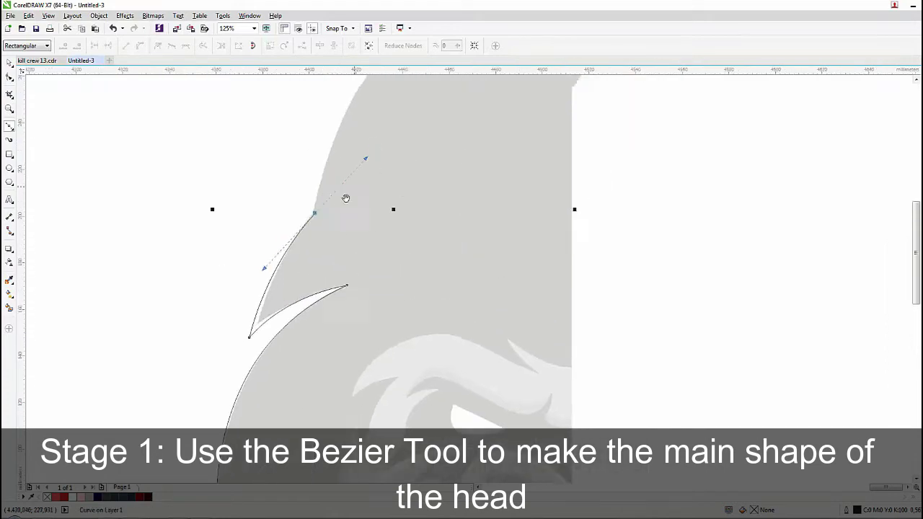
Trace the crown up to the centre line and close the half-head outline with a straight vertical edge
scroll(329, 183, "down", 1)
left_click_drag(330, 183, 251, 314)
left_click_drag(374, 181, 490, 154)
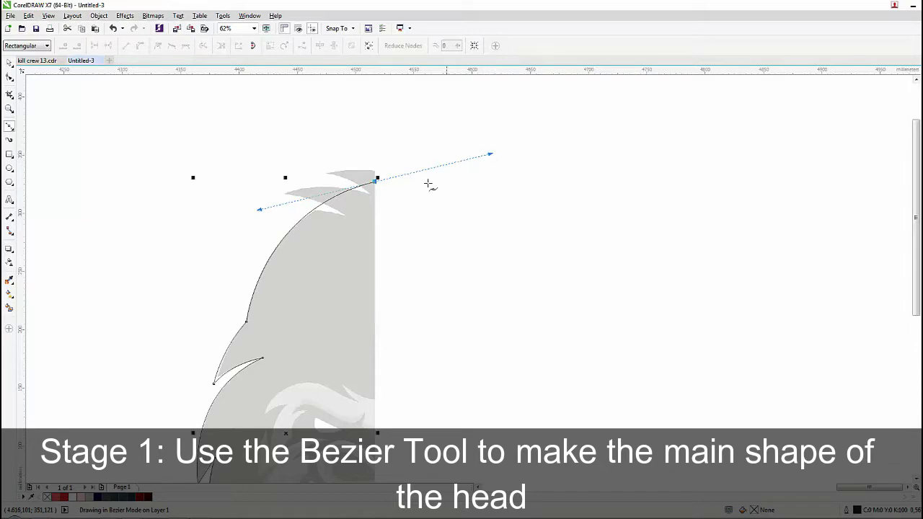
double_click(374, 182)
left_click_drag(373, 314, 385, 229)
left_click(385, 254)
scroll(385, 206, "down", 1)
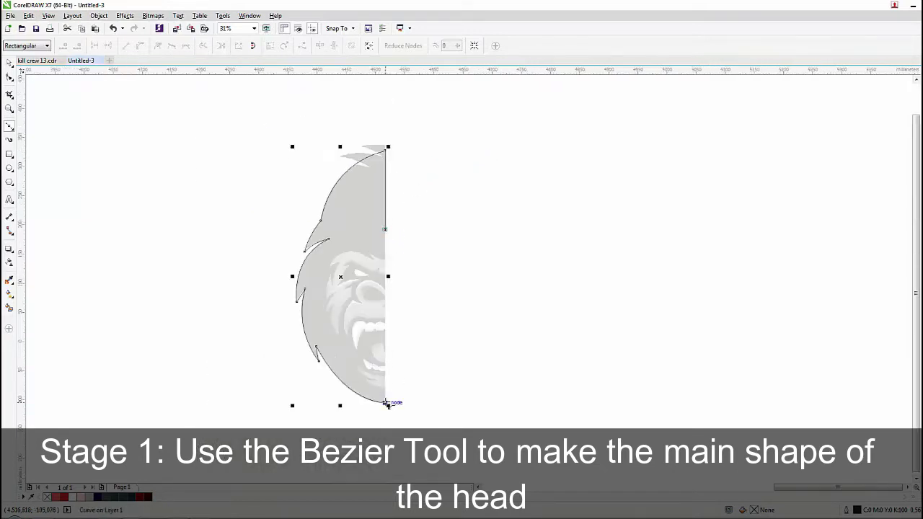
left_click(385, 403)
Mirror a copy of the half-head outline horizontally across the centre line to form the other half
key("space")
left_click_drag(292, 277, 390, 273)
right_click(391, 273)
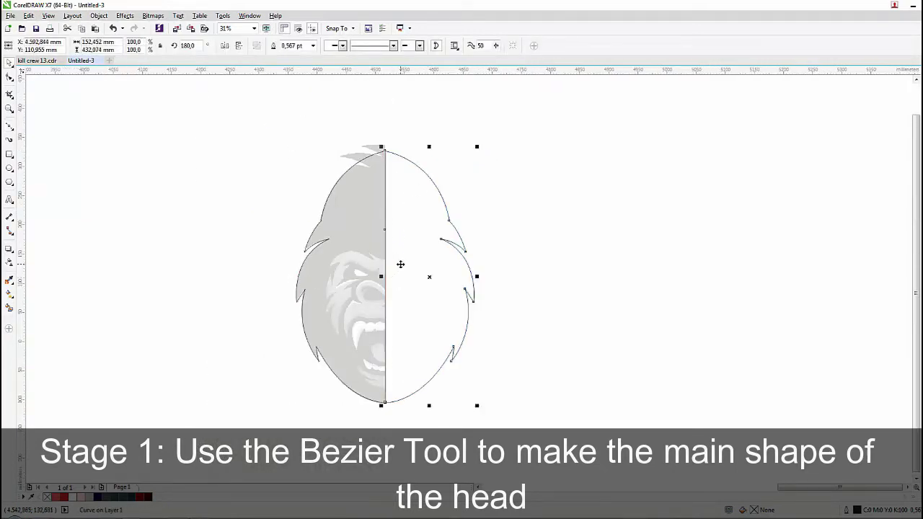
left_click(504, 217)
Start a Bezier outline for the face at the centre line and trace the small pointed notch above the brow
scroll(383, 248, "up", 3)
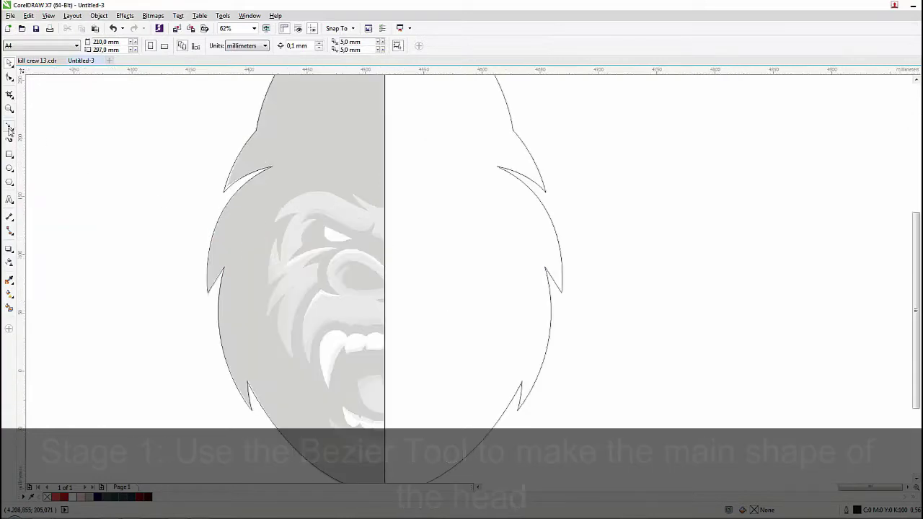
left_click(10, 130)
scroll(385, 215, "up", 3)
left_click_drag(290, 136, 290, 137)
scroll(351, 203, "up", 3)
mouse_move(352, 202)
left_mouse_down()
mouse_move(377, 216)
mouse_move(364, 213)
left_mouse_up()
scroll(367, 212, "down", 3)
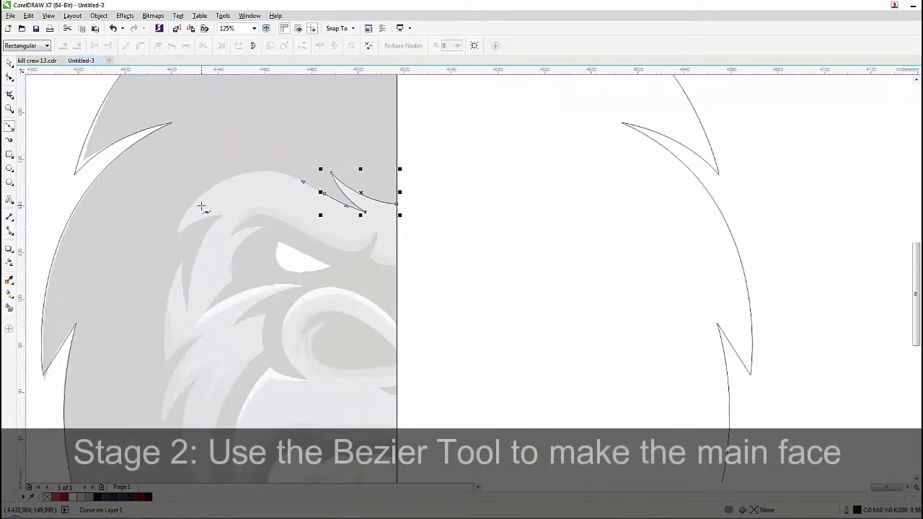
Trace the brow's upper edge around to its outer tip and back along the underside of that tip
left_click_drag(178, 235, 141, 333)
key("ctrl+z")
left_click_drag(242, 174, 214, 181)
left_click_drag(175, 235, 166, 266)
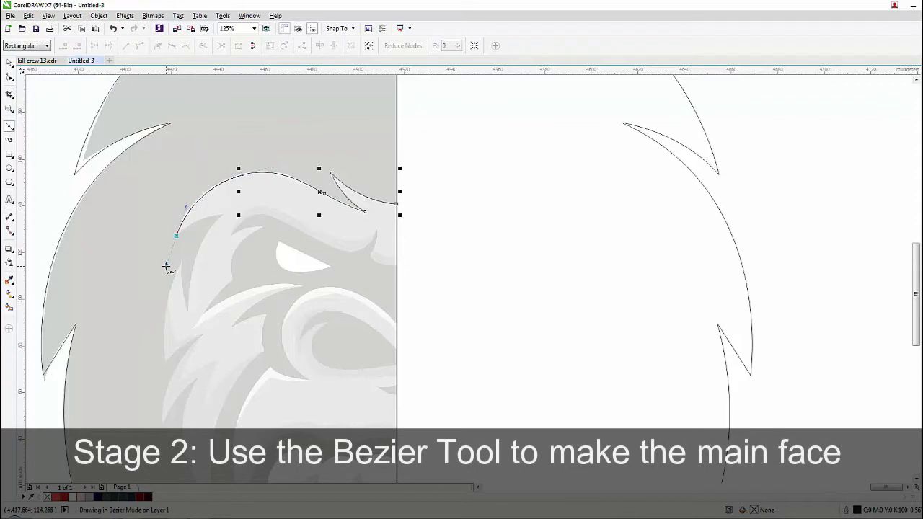
left_click_drag(224, 215, 260, 208)
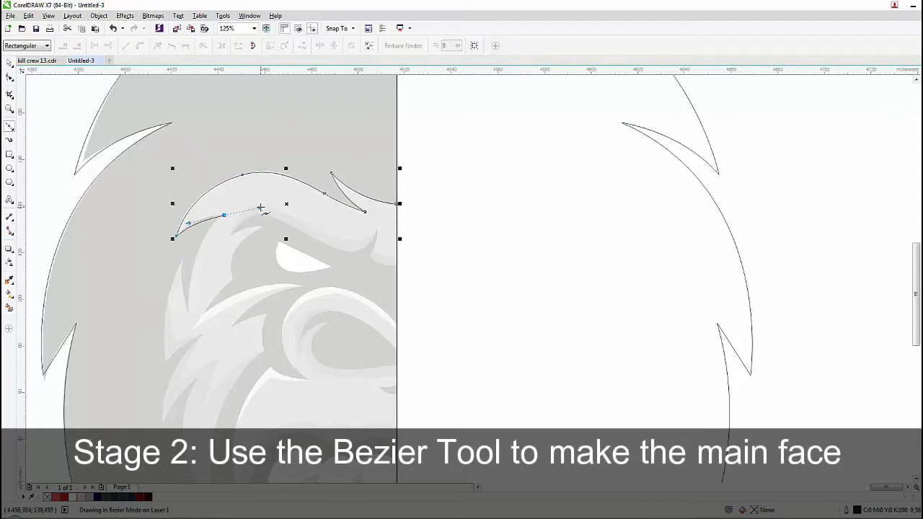
double_click(225, 215)
Trace the pointed fur tufts beside the eye down to the tip of the upper cheek tuft
left_click_drag(202, 287, 217, 237)
left_click_drag(203, 262, 204, 280)
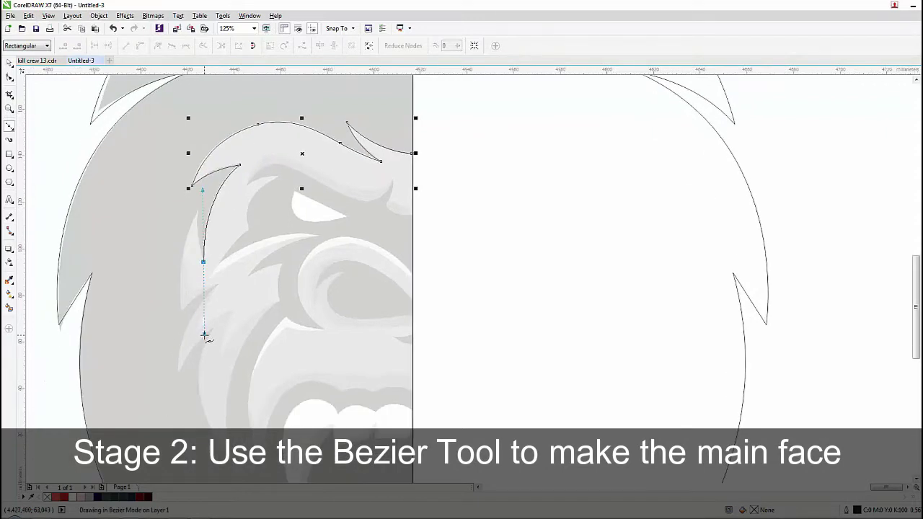
left_click_drag(199, 210, 206, 180)
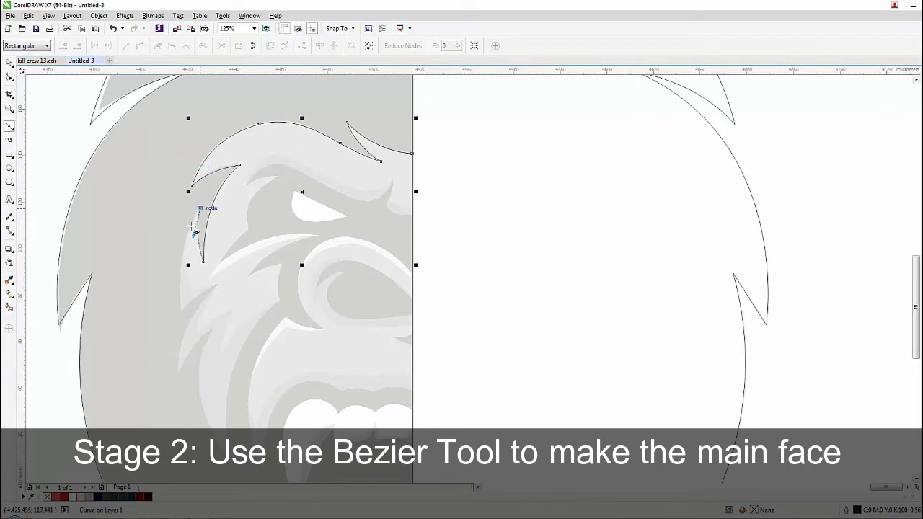
left_click_drag(180, 311, 190, 374)
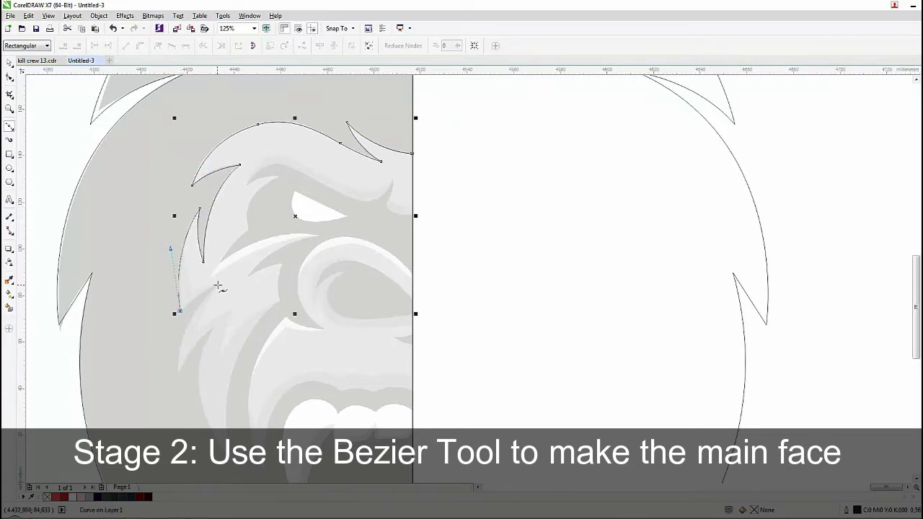
Trace the lower cheek tufts down to the longest fur tip and back up its inner edge towards the nose
scroll(209, 296, "down", 1)
left_click_drag(199, 310, 200, 362)
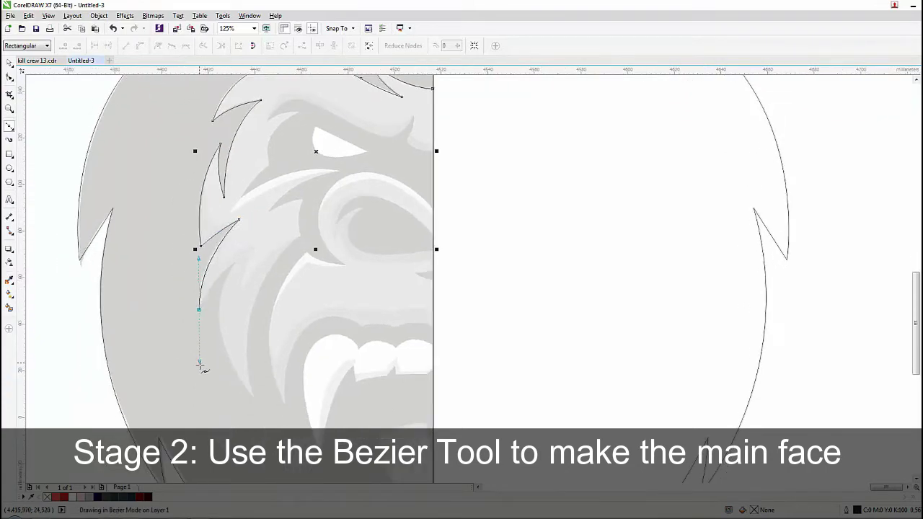
left_click_drag(237, 263, 265, 246)
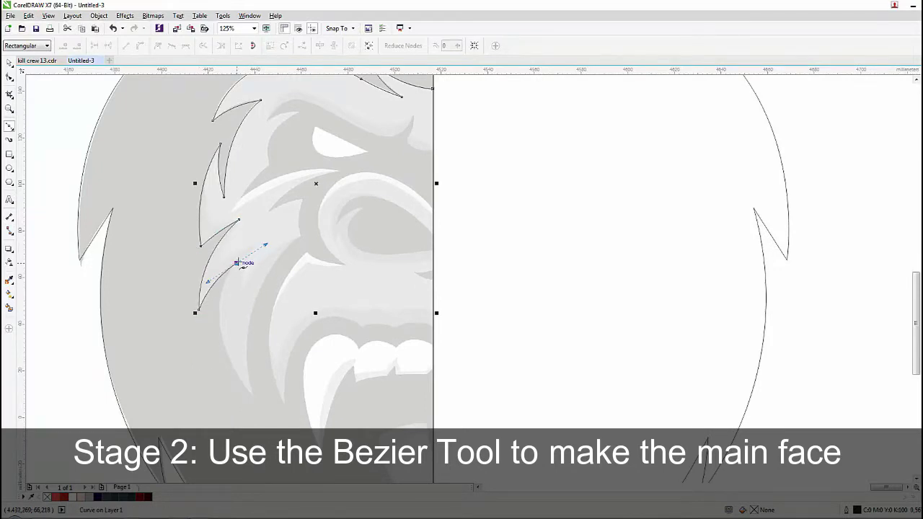
left_click_drag(251, 395, 315, 463)
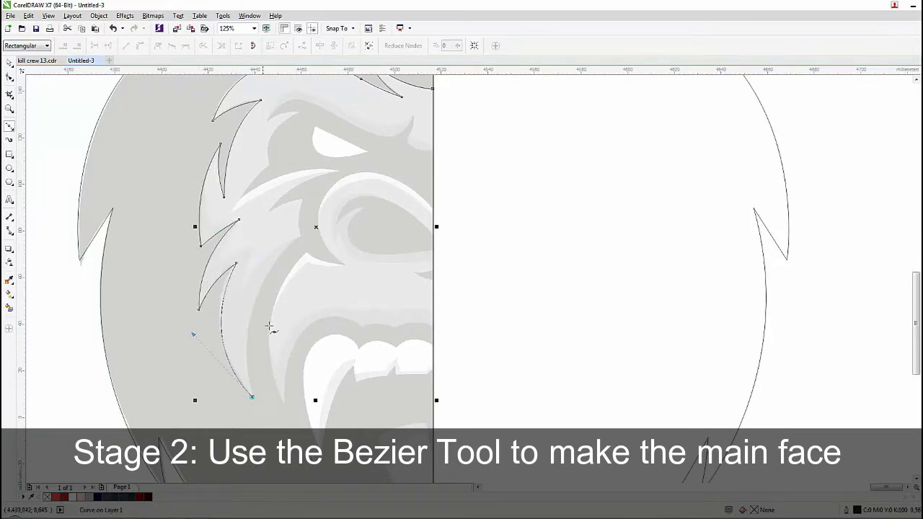
scroll(263, 339, "down", 1)
scroll(285, 282, "up", 1)
left_click_drag(289, 263, 372, 194)
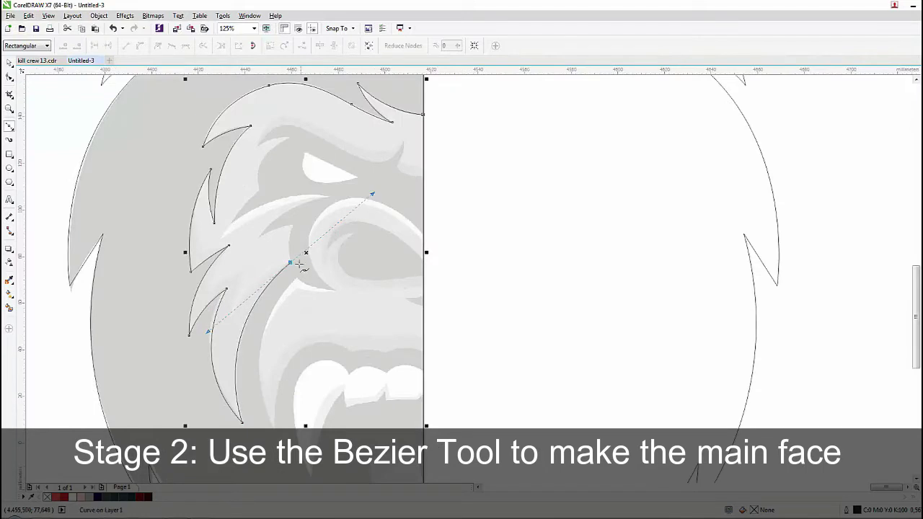
Trace the inner cheek fur and the long pointed strand below the eye up to the eye socket's outer edge
double_click(294, 226)
scroll(270, 233, "up", 1)
left_click_drag(247, 242, 211, 269)
left_click_drag(390, 160, 488, 144)
left_click_drag(191, 216, 163, 310)
double_click(191, 215)
left_click_drag(224, 243, 263, 220)
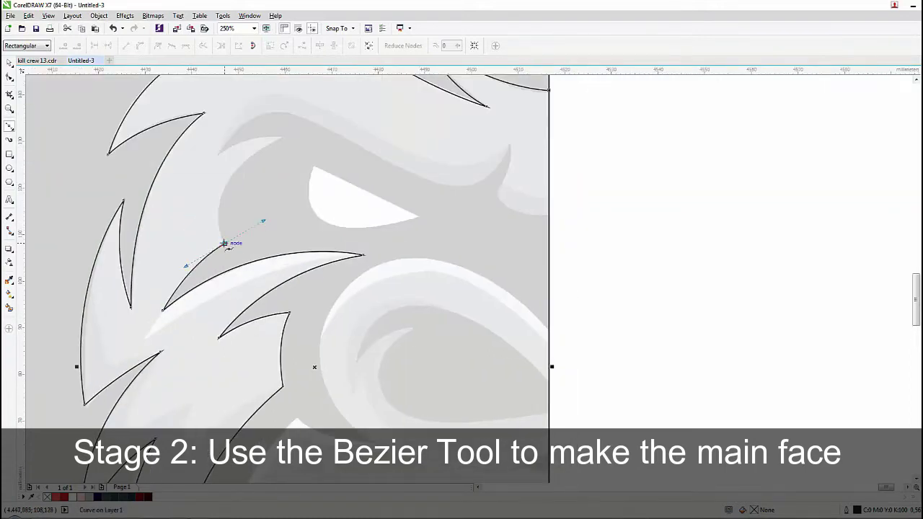
Trace the eye socket's outer tuft and the brow's lower edge across to the point beside the nose bridge
left_click_drag(282, 137, 372, 93)
left_click_drag(214, 158, 200, 175)
scroll(229, 137, "up", 1)
left_click_drag(174, 228, 202, 209)
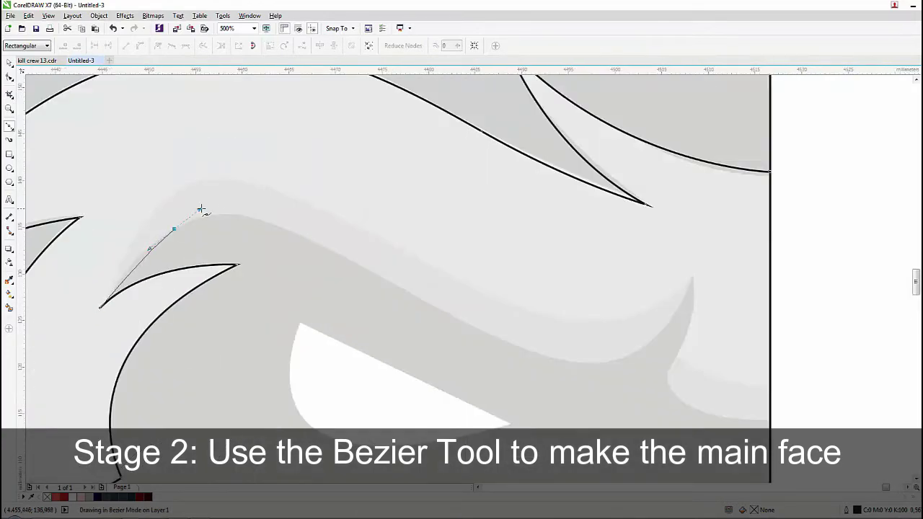
left_click_drag(315, 243, 359, 267)
left_click_drag(427, 300, 315, 260)
left_click_drag(388, 297, 424, 312)
left_click_drag(579, 234, 627, 98)
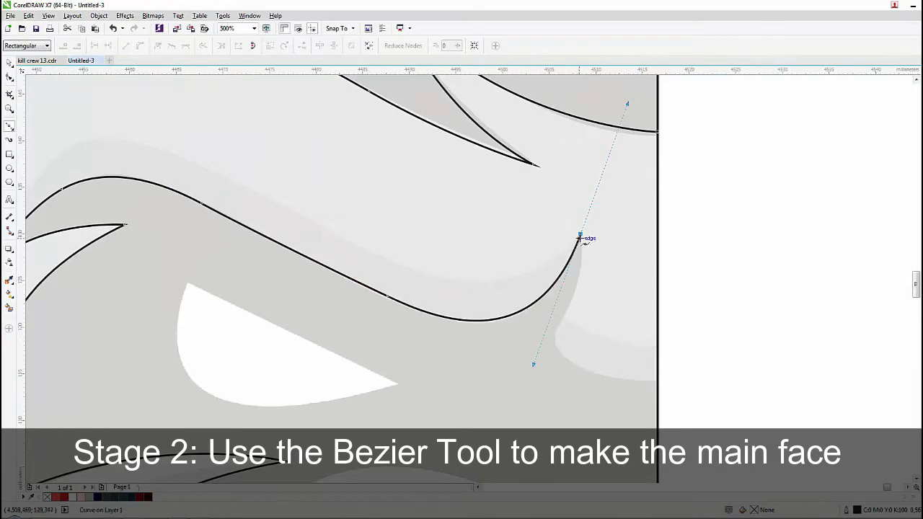
Trace the nose bridge notch to the centre line and close the brow-and-cheek shape at its starting node
scroll(586, 269, "up", 1)
left_click_drag(529, 271, 488, 354)
left_click_drag(602, 382, 681, 400)
left_click(717, 395)
scroll(717, 395, "down", 3)
scroll(448, 280, "up", 1)
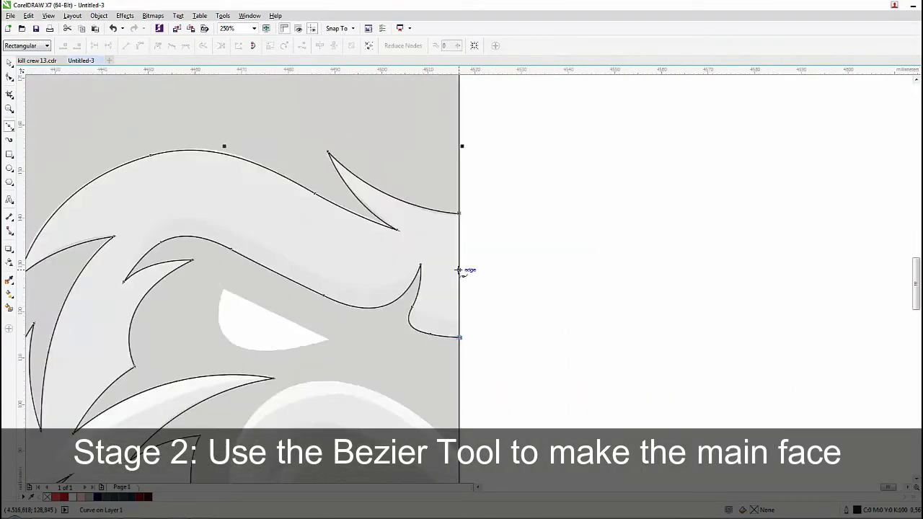
left_click(460, 213)
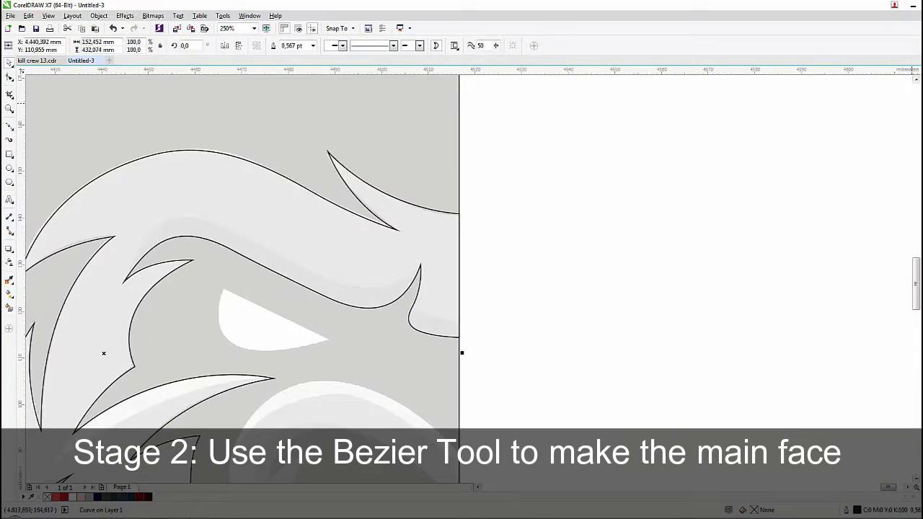
Try a black fill on the left head half and a white fill on the brow-and-cheek shape, and undo both
left_click(921, 93)
left_click(73, 496)
scroll(274, 288, "down", 4)
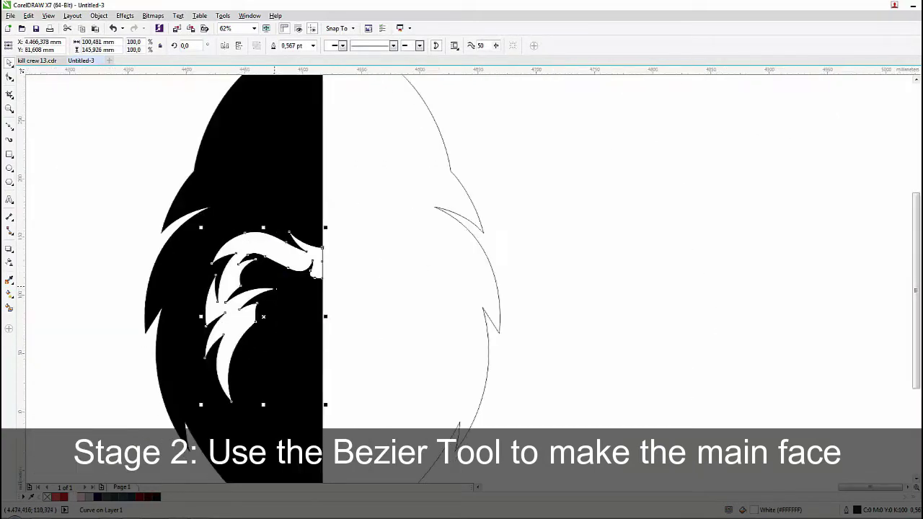
key("ctrl+z")
key("ctrl+z")
Start a Bezier outline for the nose and muzzle at the centre line and trace the nose's outer curve to its lower tip
left_click_drag(292, 314, 291, 278)
scroll(291, 279, "up", 1)
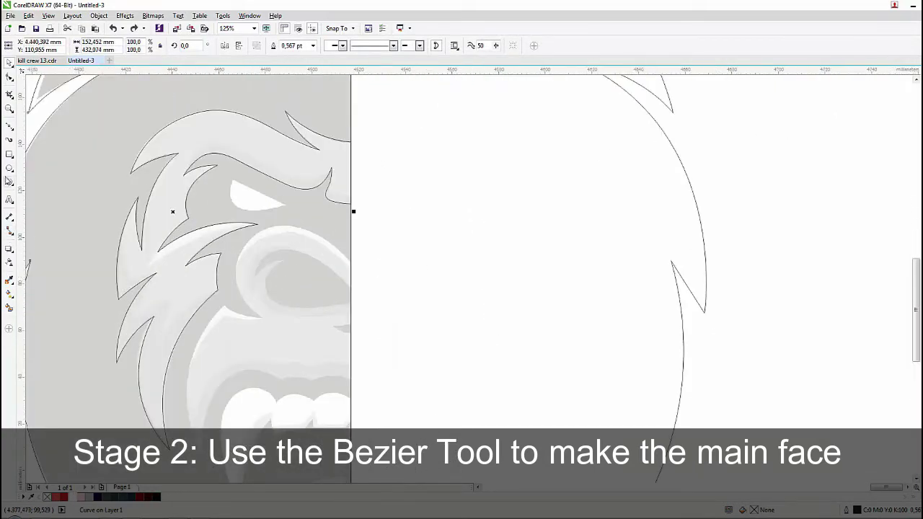
left_click(9, 126)
left_click(353, 263)
scroll(315, 238, "up", 2)
left_click_drag(297, 213, 264, 206)
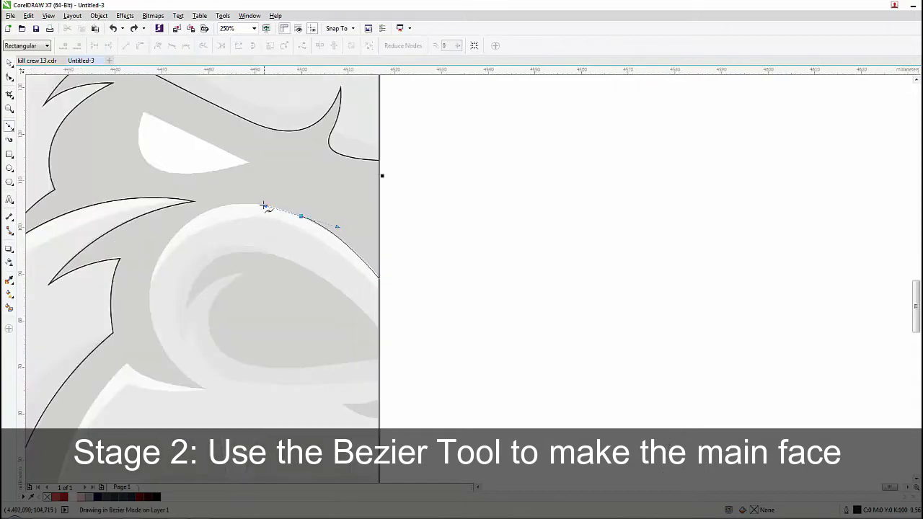
left_click_drag(167, 243, 129, 295)
left_click_drag(203, 388, 242, 405)
double_click(204, 389)
Trace the muzzle's upper point and its outer edge down to the pointed tip beside the large fang
left_click_drag(136, 373, 199, 254)
double_click(226, 283)
left_click_drag(235, 307, 218, 153)
scroll(197, 350, "down", 1)
left_click_drag(196, 351, 197, 310)
left_click_drag(180, 353, 223, 455)
Trace the scalloped upper lip above the teeth from the muzzle's lower tip to the centre line
scroll(178, 346, "up", 1)
left_click_drag(206, 245, 232, 204)
left_click_drag(340, 209, 408, 250)
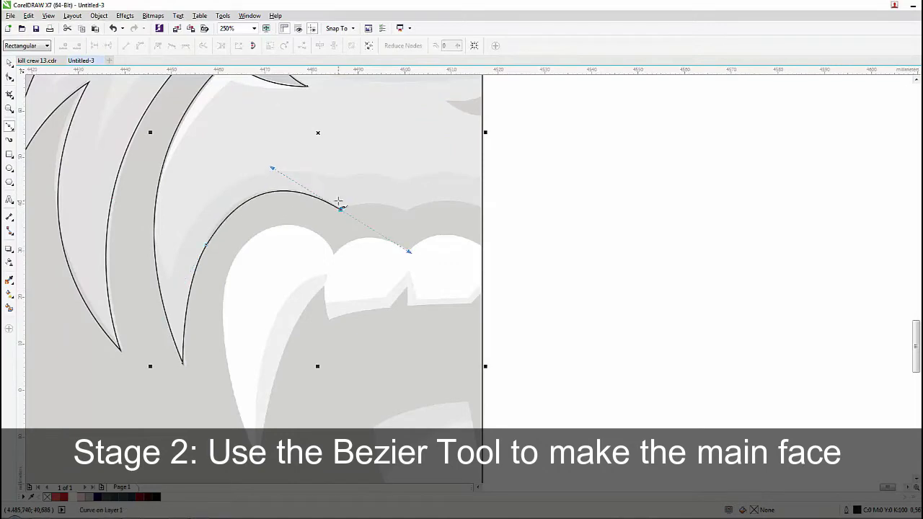
scroll(340, 209, "up", 1)
left_click_drag(420, 214, 471, 244)
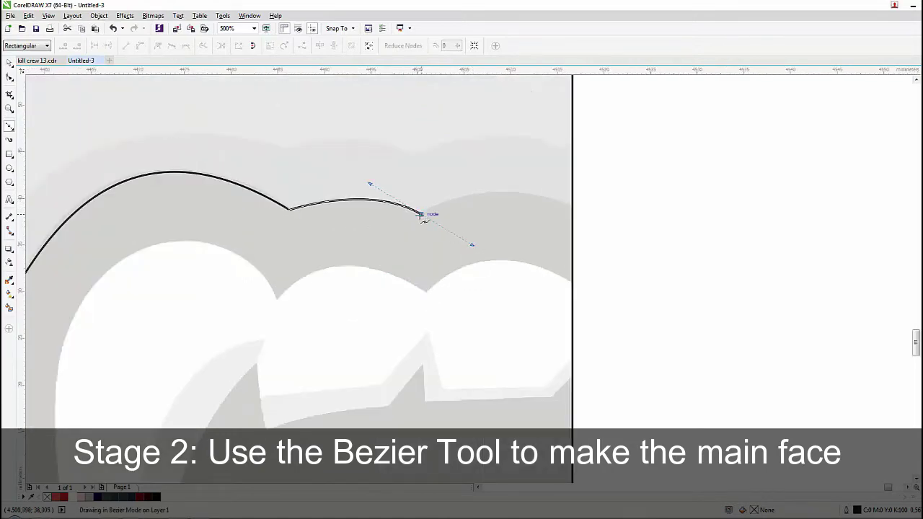
scroll(663, 240, "down", 1)
left_click_drag(395, 338, 446, 357)
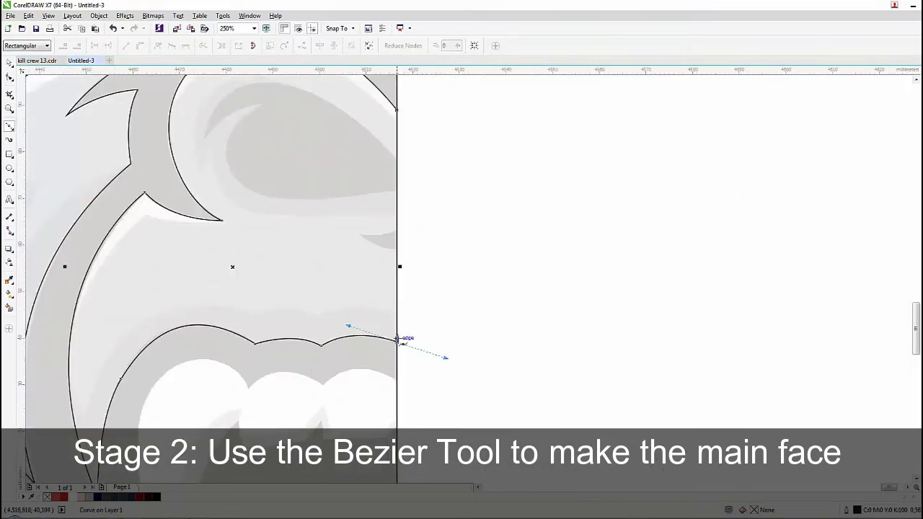
Trace the small pointed notch below the nostril and continue the outline up the centre line to the nostril's lower edge
scroll(390, 267, "down", 1)
scroll(383, 284, "up", 2)
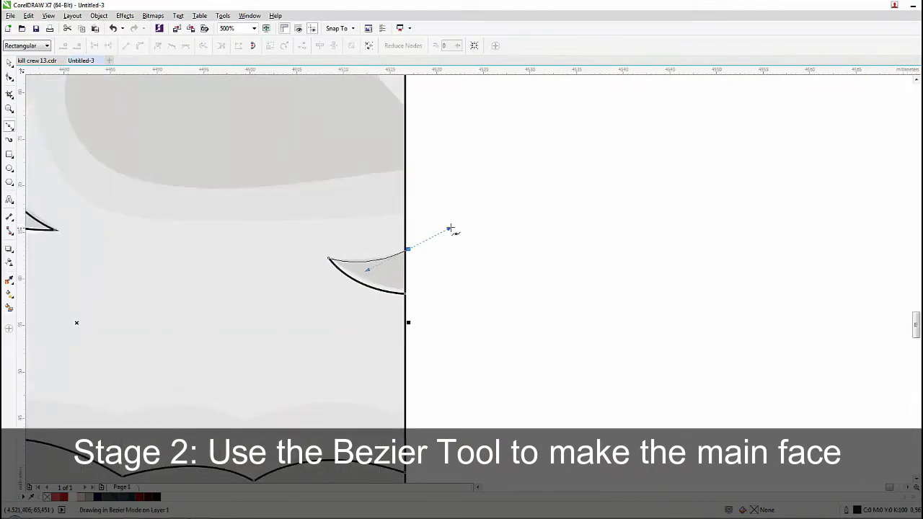
left_click_drag(405, 252, 439, 233)
left_click(405, 170)
Trace the nostril's lower and inner edge and the curved pointed strand inside it
left_click_drag(323, 174, 443, 274)
left_click_drag(381, 274, 425, 306)
left_click_drag(345, 276, 298, 243)
left_click_drag(383, 115, 475, 96)
left_click_drag(265, 203, 222, 273)
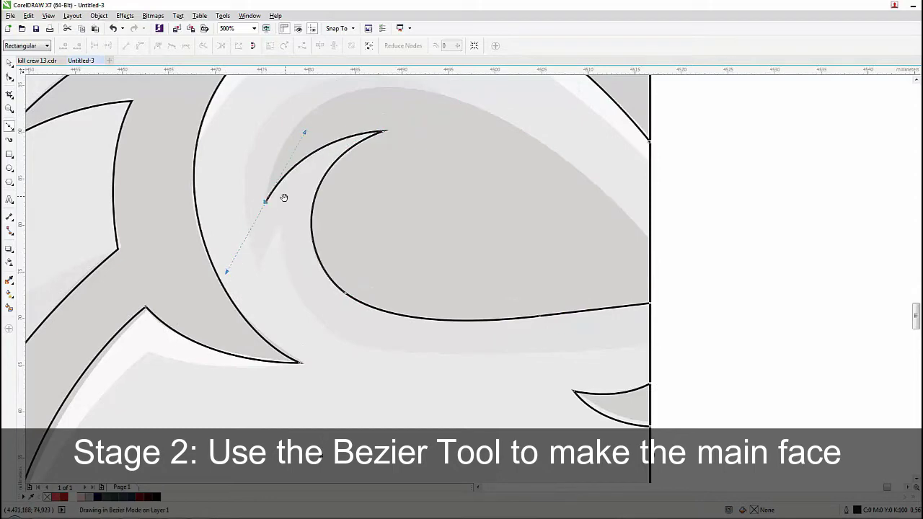
Trace the nostril's upper edge to the centre line and close the nose-and-muzzle shape at its starting node
left_click_drag(287, 243, 344, 212)
left_click_drag(503, 293, 570, 350)
left_click(607, 387)
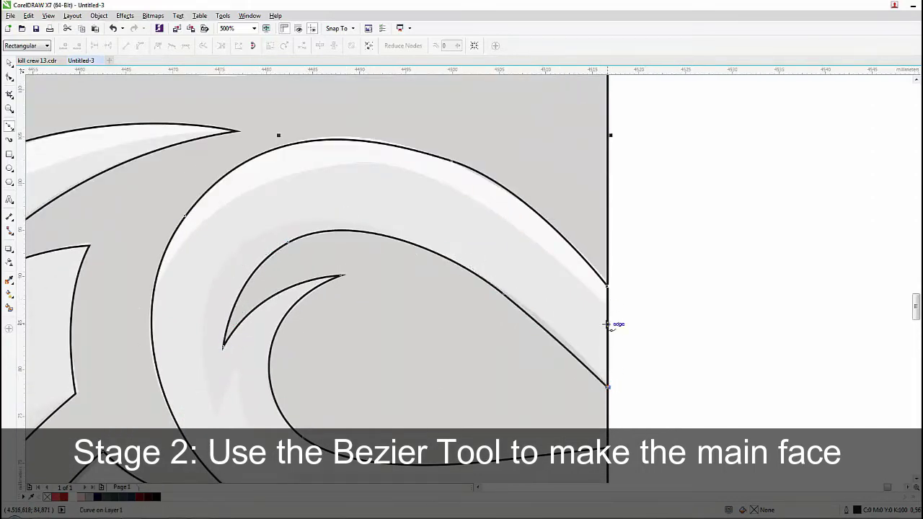
left_click(607, 287)
scroll(411, 231, "down", 1)
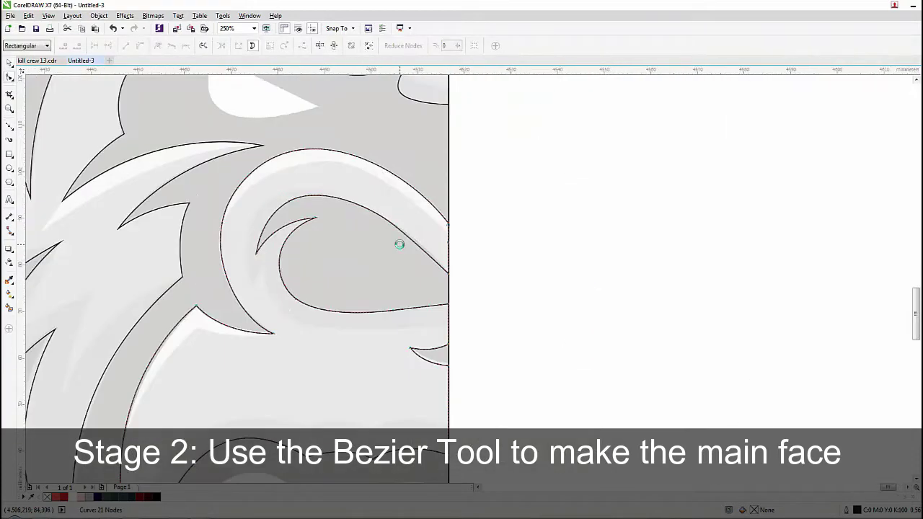
left_click(449, 278)
scroll(449, 281, "down", 3)
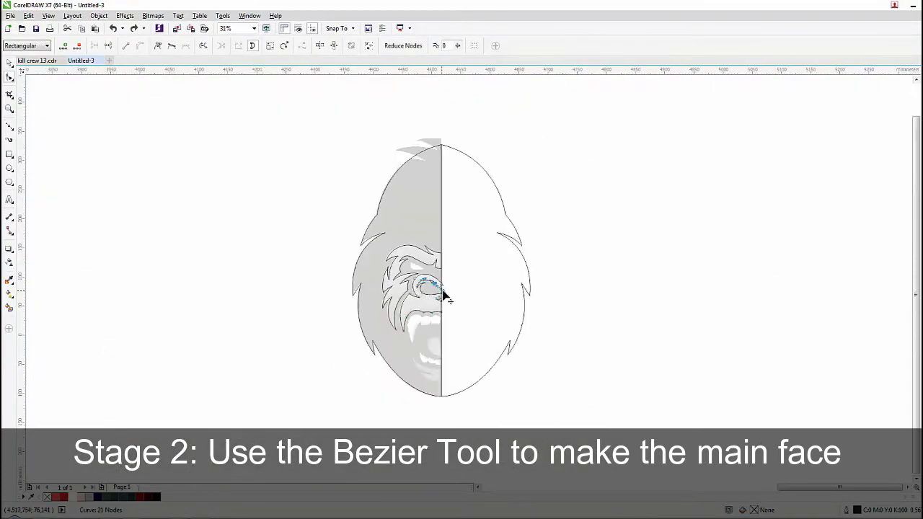
Trace the scalloped upper edge of the upper teeth from the centre line to the top of the fang
scroll(432, 291, "up", 3)
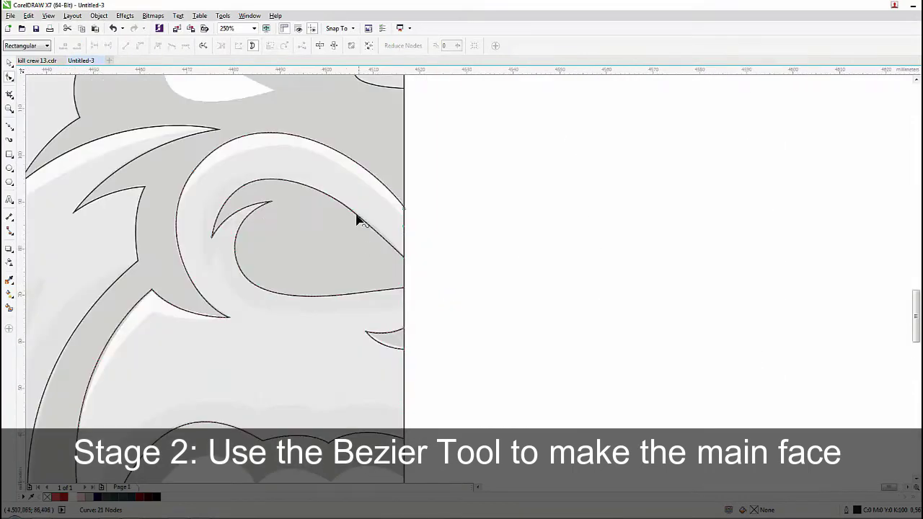
scroll(408, 256, "up", 1)
scroll(312, 243, "down", 3)
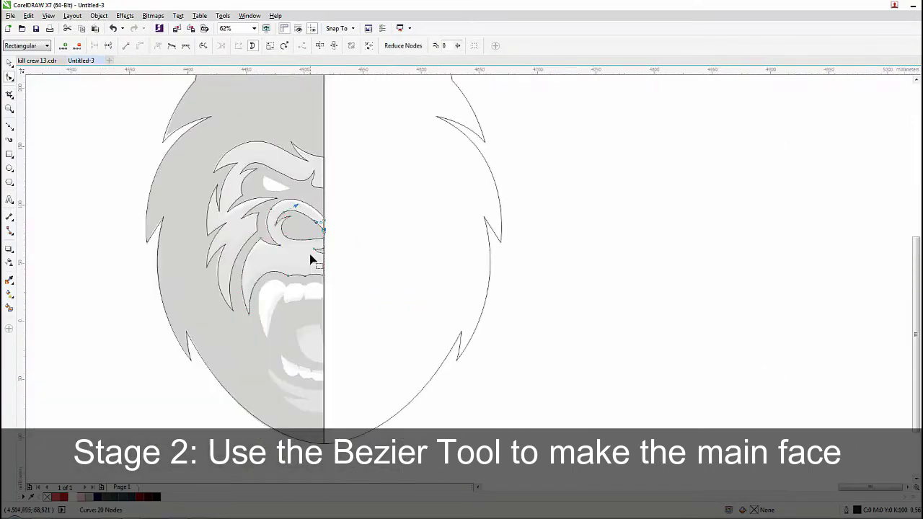
scroll(321, 263, "up", 1)
scroll(344, 269, "up", 1)
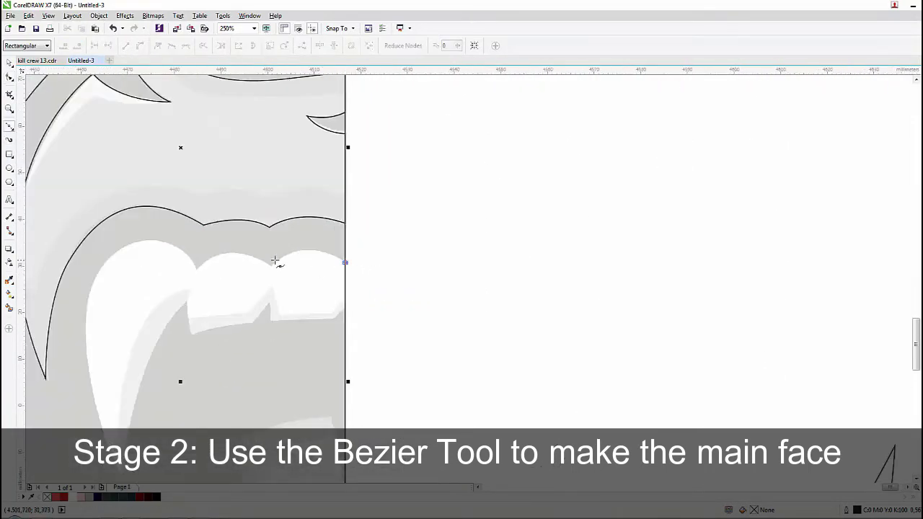
scroll(275, 260, "up", 1)
left_click_drag(267, 271, 205, 341)
left_click_drag(118, 281, 56, 347)
left_click_drag(103, 310, 324, 244)
left_click_drag(269, 157, 219, 149)
Trace the upper fang's outer edge down to its tip and its curved inner edge back up to the neighbouring tooth
scroll(218, 149, "down", 1)
scroll(197, 227, "up", 1)
left_click_drag(142, 206, 142, 238)
scroll(141, 310, "down", 1)
left_click_drag(177, 356, 203, 403)
double_click(177, 356)
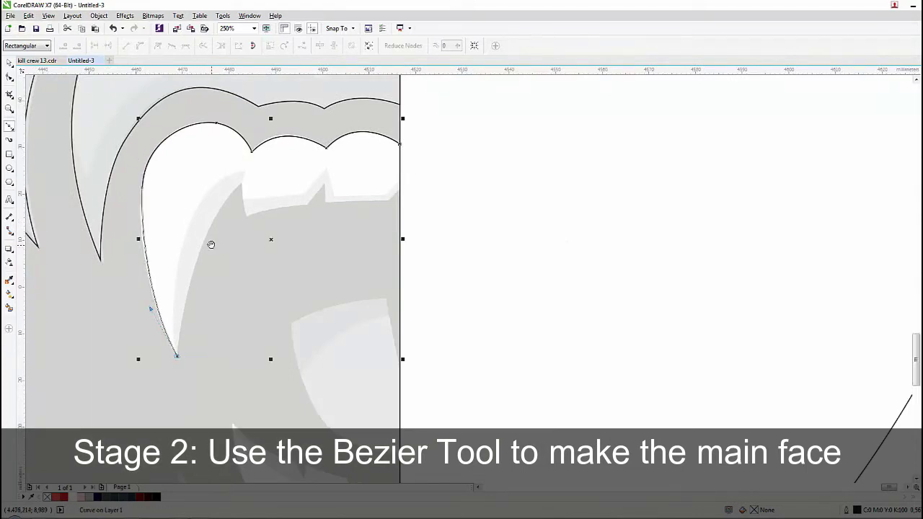
left_click_drag(211, 244, 210, 291)
left_click_drag(242, 231, 299, 174)
Trace the lower edges of the upper front teeth to the centre line and close the upper teeth shape at its starting node
left_click(248, 264)
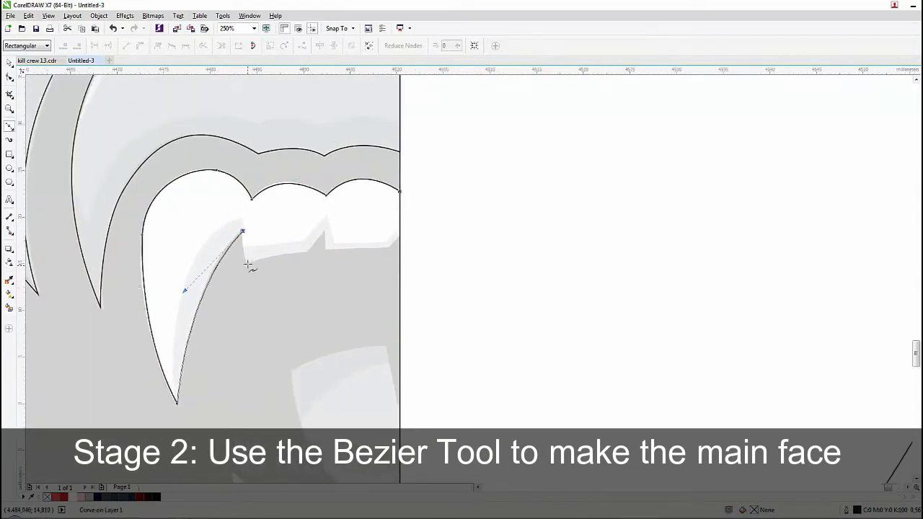
scroll(247, 263, "up", 2)
left_click_drag(368, 239, 448, 238)
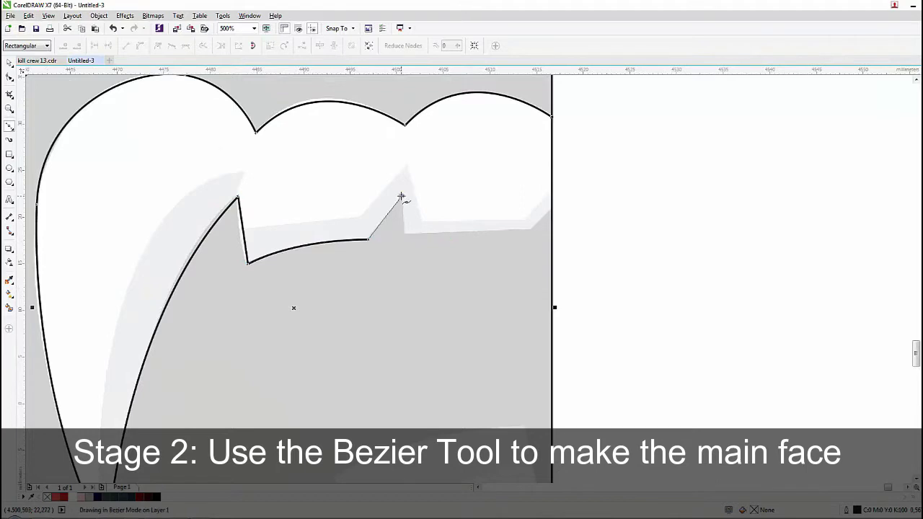
left_click(552, 209)
scroll(338, 211, "down", 1)
left_click_drag(338, 211, 209, 295)
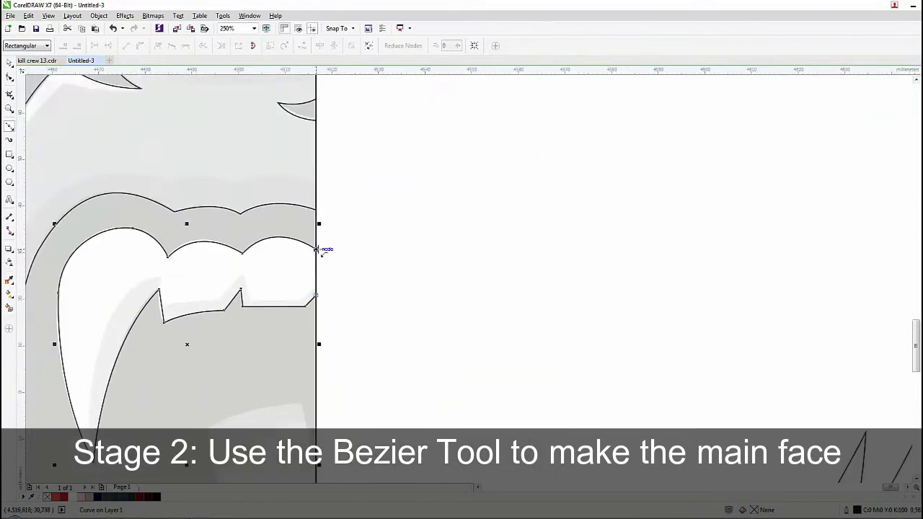
left_click(317, 250)
Trace the tongue shape against the centre line and close it at its starting node
scroll(341, 215, "down", 2)
scroll(334, 277, "up", 2)
left_click(330, 202)
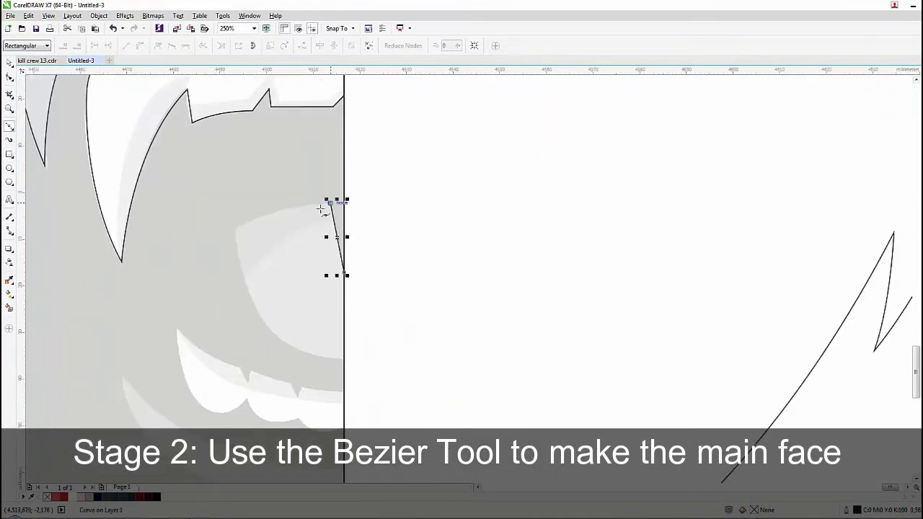
left_click_drag(236, 229, 220, 245)
left_click_drag(346, 359, 450, 354)
double_click(344, 359)
left_click(343, 273)
Trace the notched upper edge of the lower teeth from the centre line to the pointed outer tip
left_click_drag(330, 408, 334, 356)
left_click(348, 340)
scroll(309, 335, "up", 1)
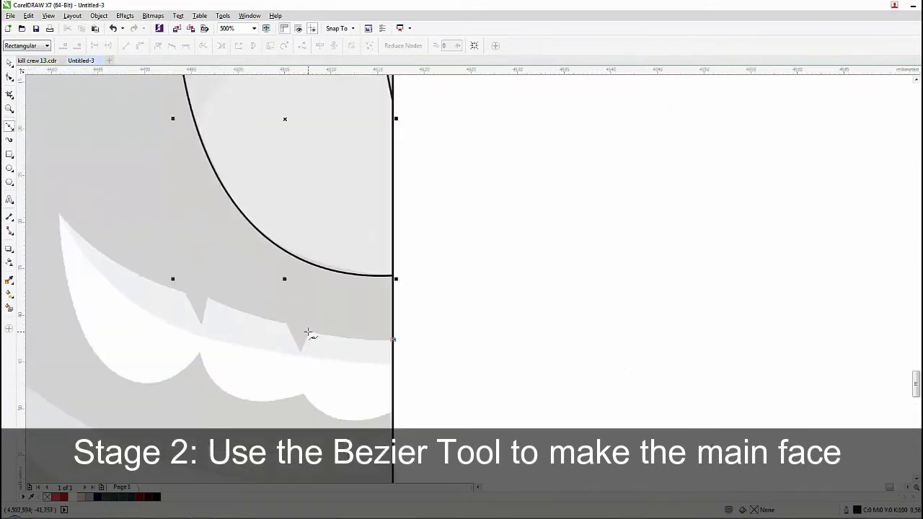
left_click(308, 332)
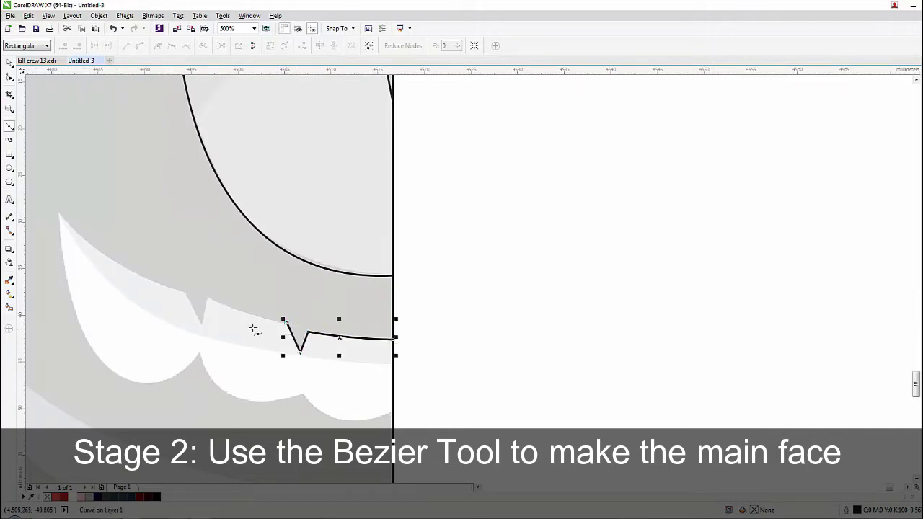
key("ctrl+z")
left_click(206, 296)
left_click(185, 292)
left_click_drag(185, 293, 332, 285)
left_click_drag(204, 205, 143, 139)
left_click(204, 206)
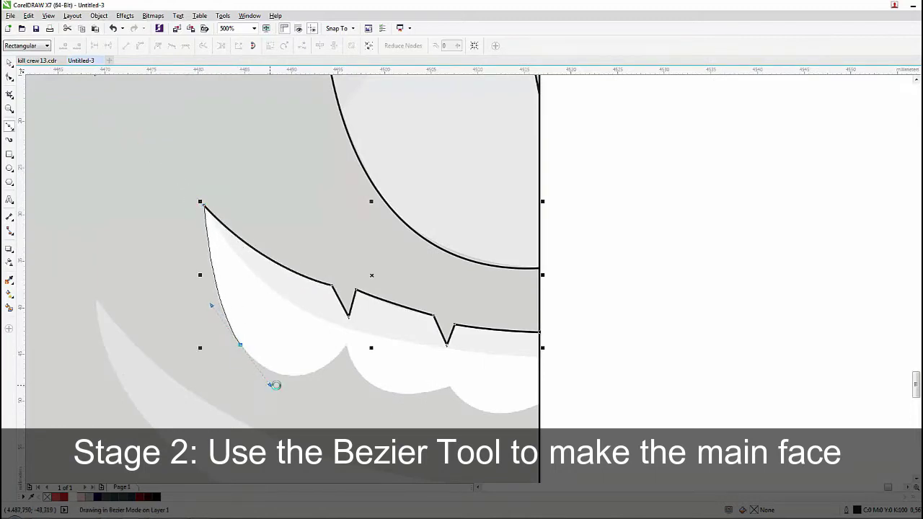
Trace the scalloped lower edge of the lower teeth from the outer tip and close the shape at the centre line
left_click_drag(347, 349, 377, 317)
left_click_drag(452, 387, 542, 366)
left_click_drag(541, 406, 599, 383)
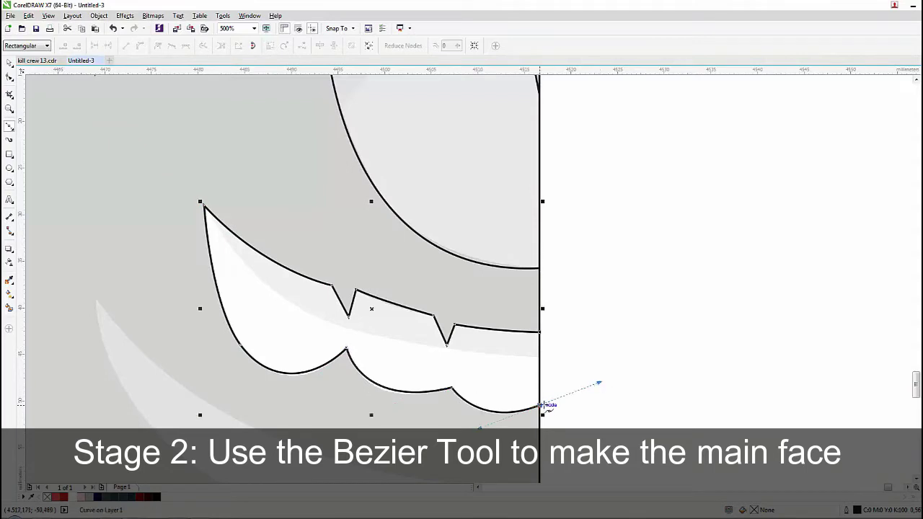
Trace the curved lower lip shape with its two pointed ends below the lower teeth and close it at the centre line
scroll(542, 332, "down", 2)
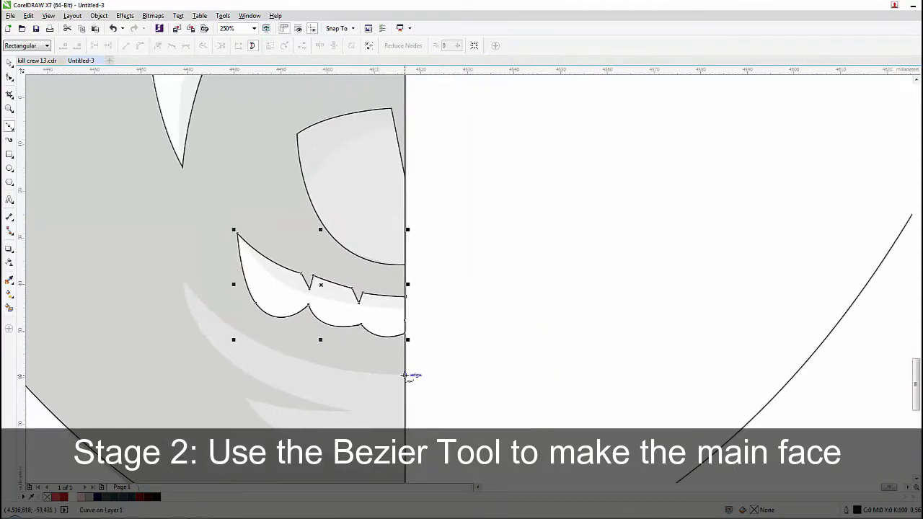
left_click_drag(179, 279, 123, 186)
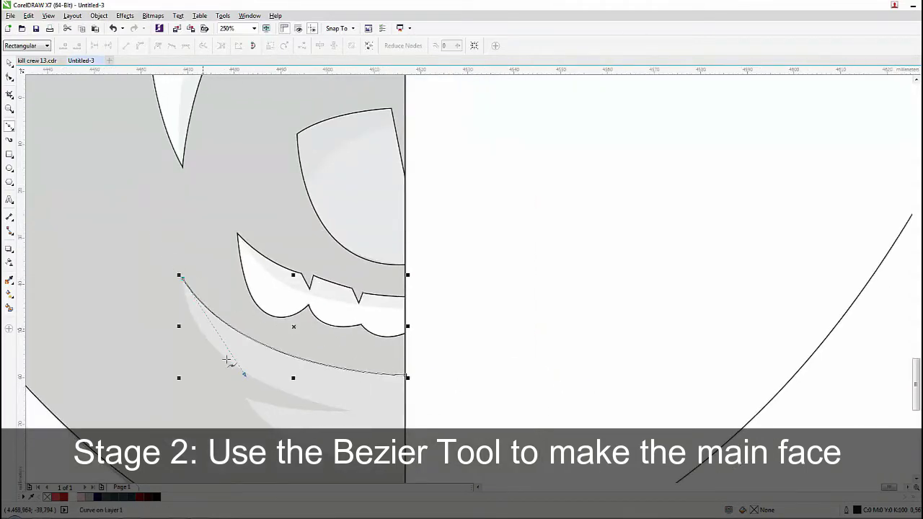
left_click_drag(351, 412, 213, 378)
double_click(243, 397)
left_click_drag(301, 406, 150, 287)
left_click_drag(255, 345, 382, 351)
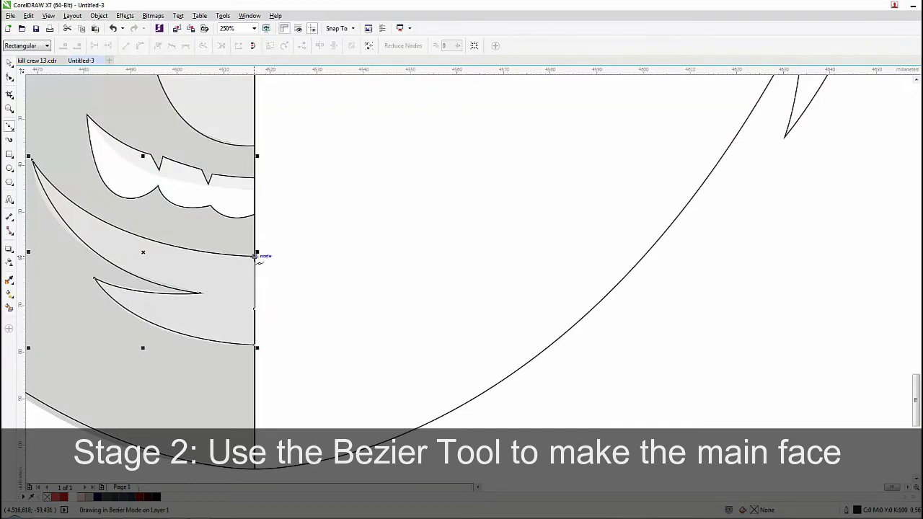
Trace the white eye shape below the brow as a closed curve
scroll(255, 257, "down", 5)
scroll(221, 308, "up", 5)
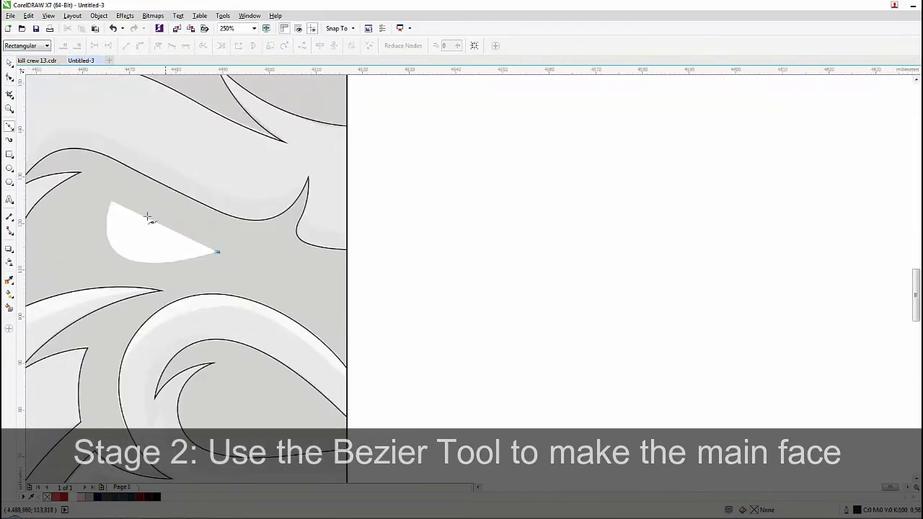
left_click(110, 200)
left_click_drag(217, 251, 73, 292)
scroll(106, 277, "down", 3)
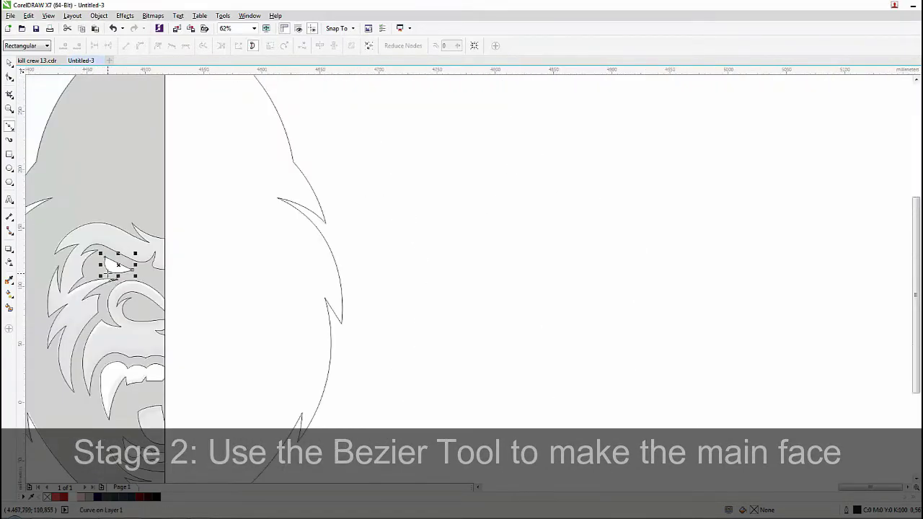
Select the traced face shapes and mirror a copy of them across the centre line onto the empty half of the head
key("space")
left_click(147, 270)
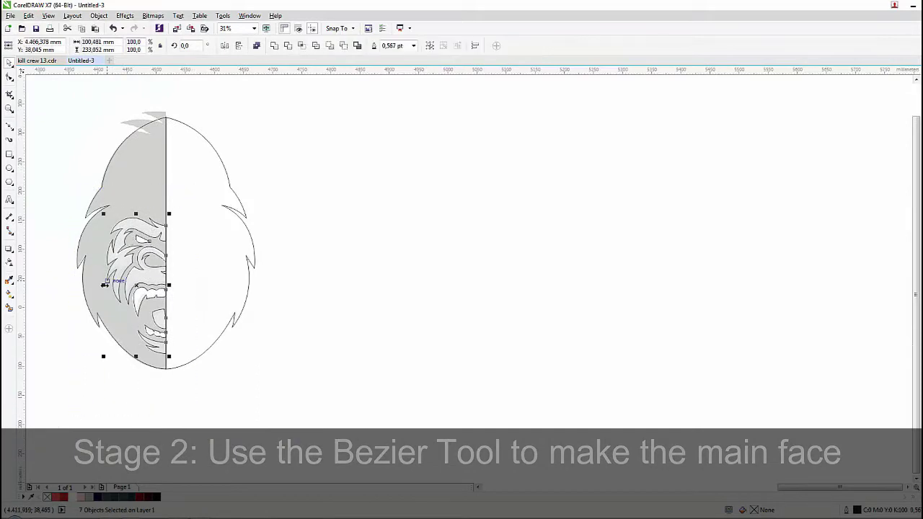
left_click_drag(104, 285, 174, 289)
right_click(175, 289)
left_click_drag(103, 415, 254, 189)
left_click(921, 112)
left_click(460, 199)
key("ctrl+z")
left_click(921, 189)
left_click(166, 178)
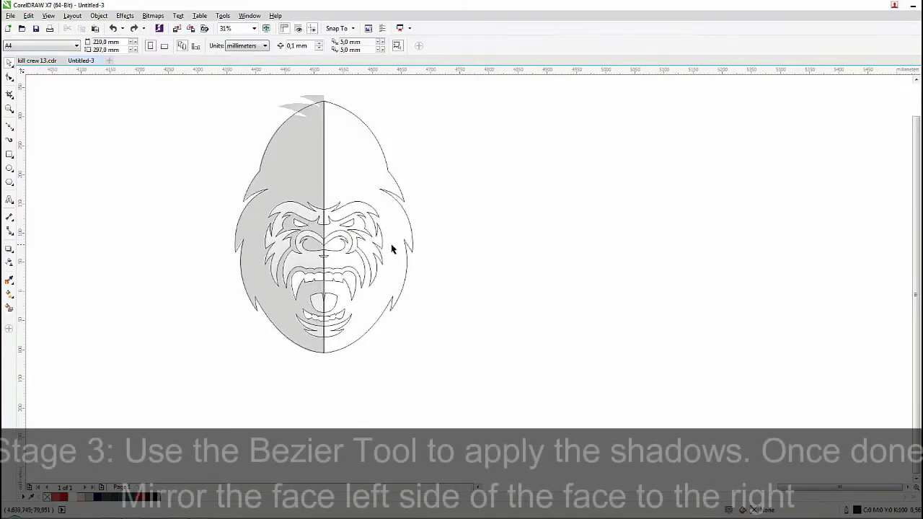
Remove the mirrored face shapes from the unshaded half of the head
scroll(375, 267, "up", 2)
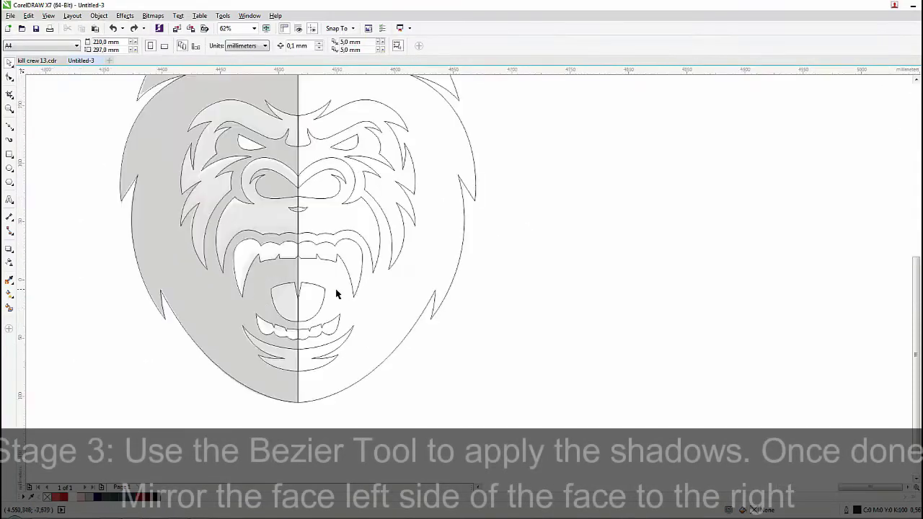
scroll(253, 272, "down", 1)
scroll(269, 232, "up", 1)
scroll(269, 232, "down", 1)
left_click_drag(401, 149, 263, 345)
Trace the brow shadow line with the Bezier tool from the centre line through the small inner point and along the brow
scroll(258, 198, "up", 4)
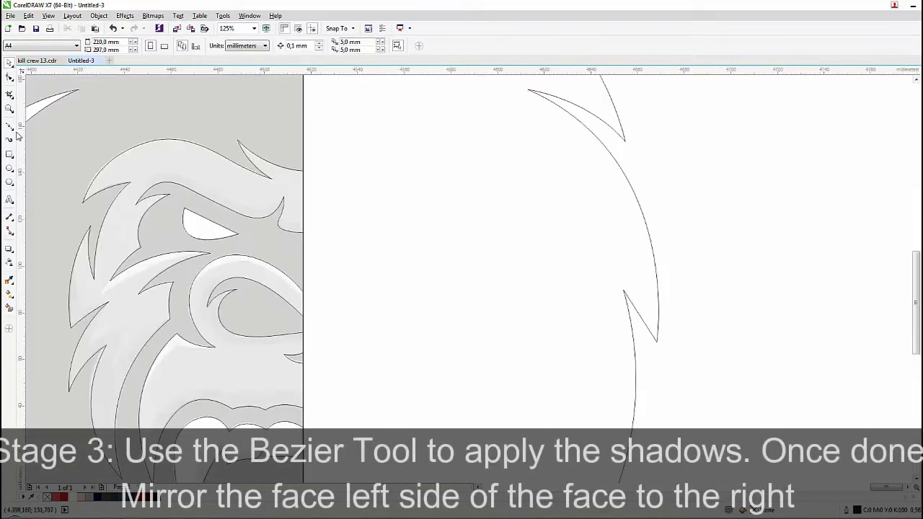
scroll(271, 201, "up", 1)
scroll(302, 250, "up", 1)
left_click(285, 229)
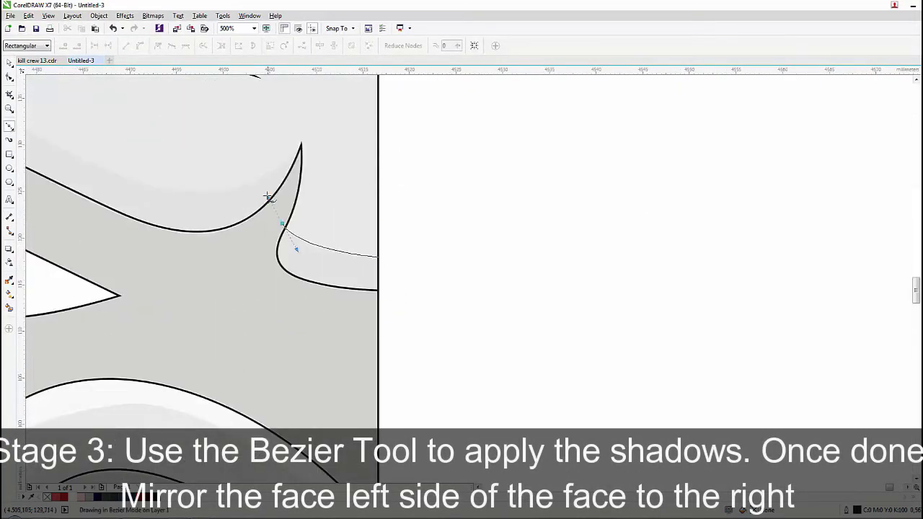
left_click(301, 145)
left_click_drag(193, 191, 239, 211)
left_click_drag(126, 141, 246, 166)
Continue the brow shadow line around the brow's outer bend to its tip and back past the fur point above the eye
left_click_drag(44, 277, 106, 351)
key("ctrl+z")
left_click_drag(218, 142, 193, 183)
left_click(167, 236)
left_click_drag(268, 171, 336, 167)
left_click(396, 218)
key("space")
left_click_drag(441, 230, 389, 228)
scroll(240, 255, "down", 2)
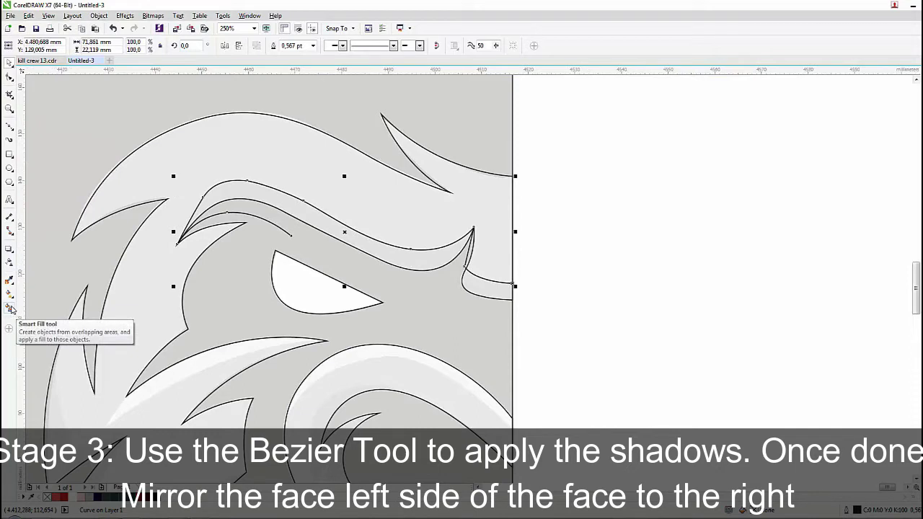
Fill the two brow shadow regions in blue-grey with the Smart Fill tool and delete the guide curve
left_click(10, 309)
left_click(346, 223)
left_click(487, 287)
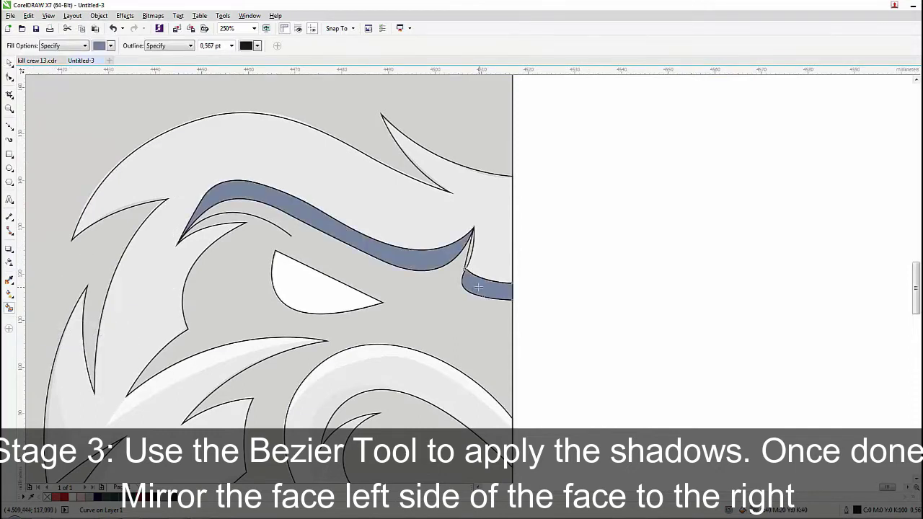
left_click(263, 230)
right_click(262, 220)
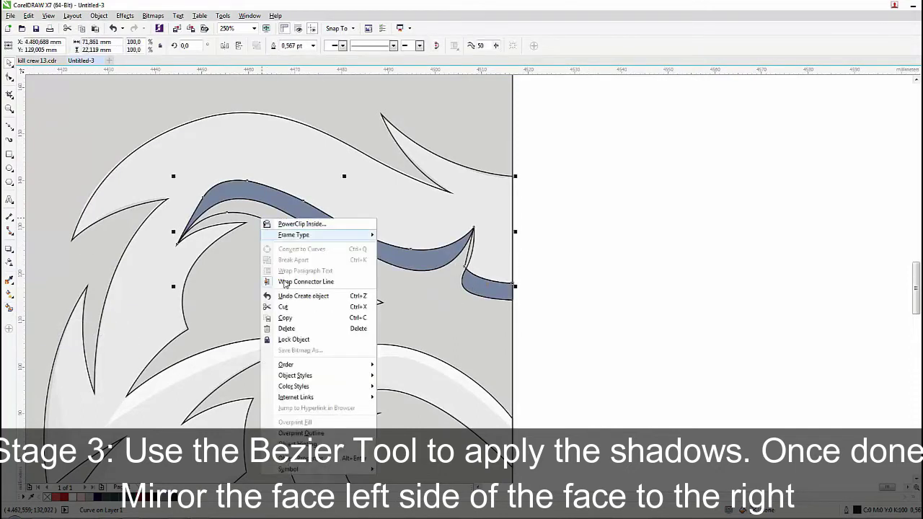
left_click(288, 336)
left_click(578, 279)
Remove the surplus node near the brow shadow's outer end and reshape its curve smoothly
scroll(247, 234, "down", 1)
scroll(227, 215, "up", 1)
double_click(231, 219)
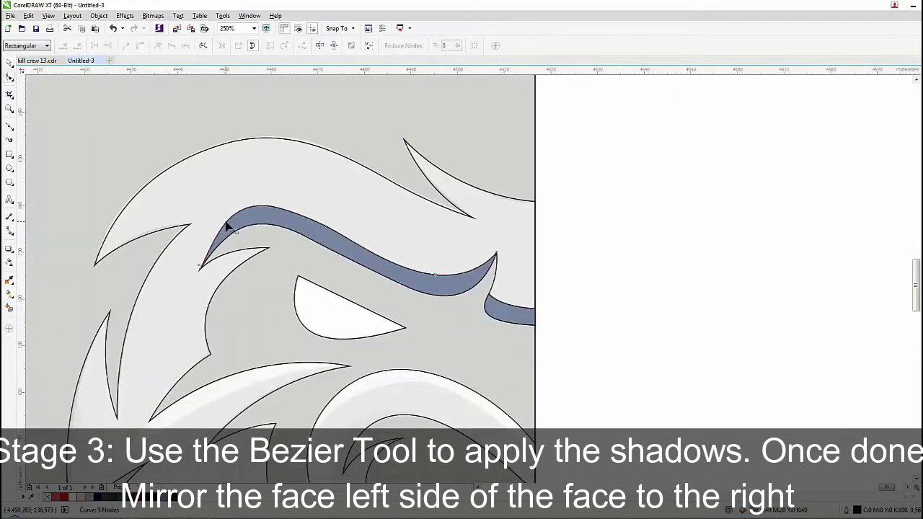
scroll(212, 272, "down", 1)
left_click_drag(197, 253, 225, 188)
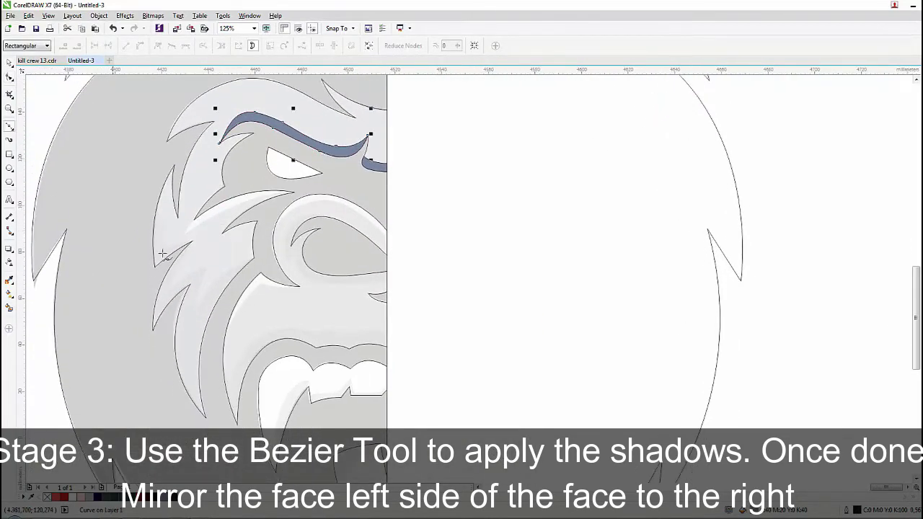
Trace the zigzag shadow line through the cheek fur from the outer tuft to just past the corner beside the muzzle
scroll(159, 220, "up", 2)
left_click_drag(176, 283, 199, 270)
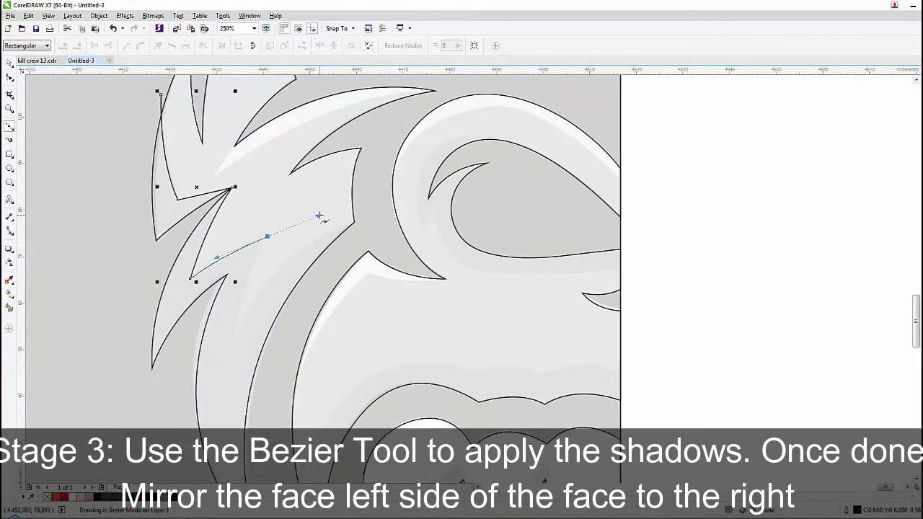
scroll(267, 237, "down", 2)
left_click_drag(228, 285, 226, 352)
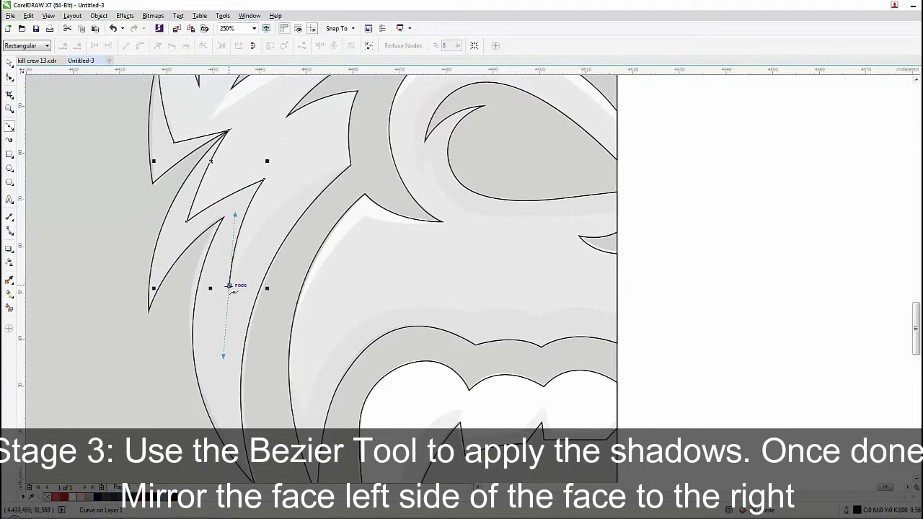
left_click_drag(347, 168, 440, 142)
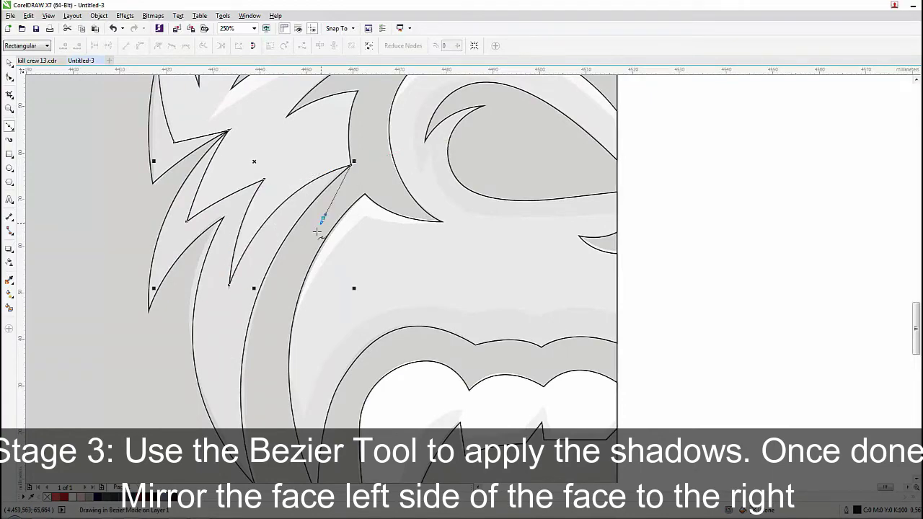
left_click(323, 219)
Fill the cheek fur shadow regions in blue-grey with the Smart Fill tool and delete the leftover guide curve
scroll(298, 222, "down", 2)
key("space")
left_click(9, 308)
scroll(282, 229, "up", 1)
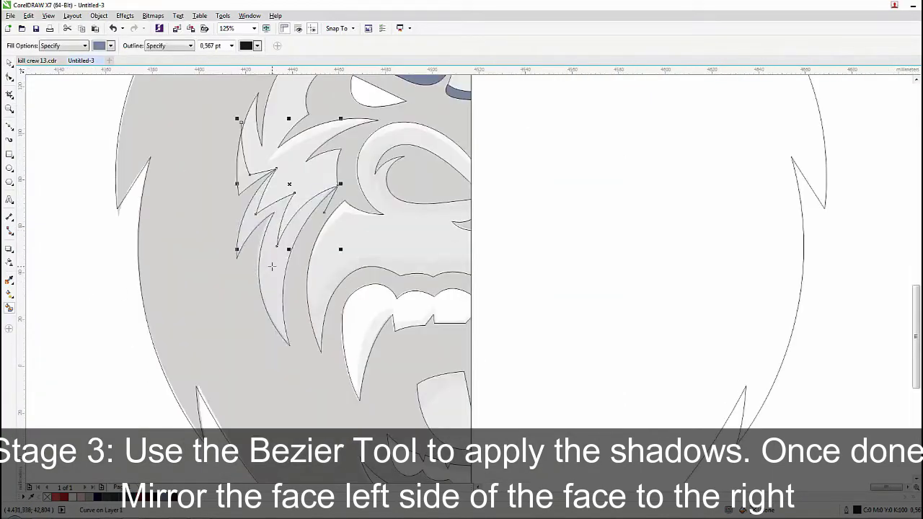
left_click(272, 265)
key("space")
key("space")
left_click(244, 179)
key("space")
scroll(326, 207, "up", 1)
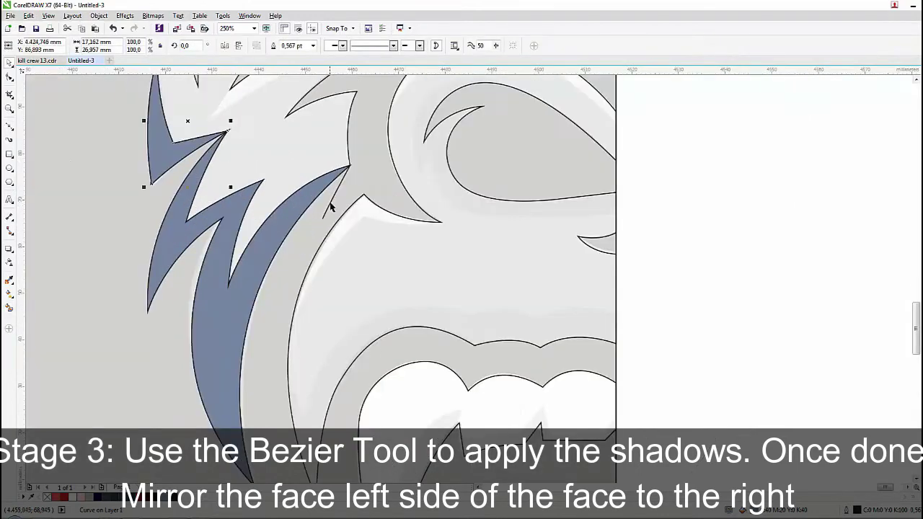
right_click(331, 201)
left_click(356, 313)
Trace the nose shadow line with the Bezier tool from the centre line below the nostril up around its outer side
scroll(225, 264, "down", 2)
scroll(265, 271, "up", 1)
left_click_drag(229, 221, 245, 285)
left_click(9, 129)
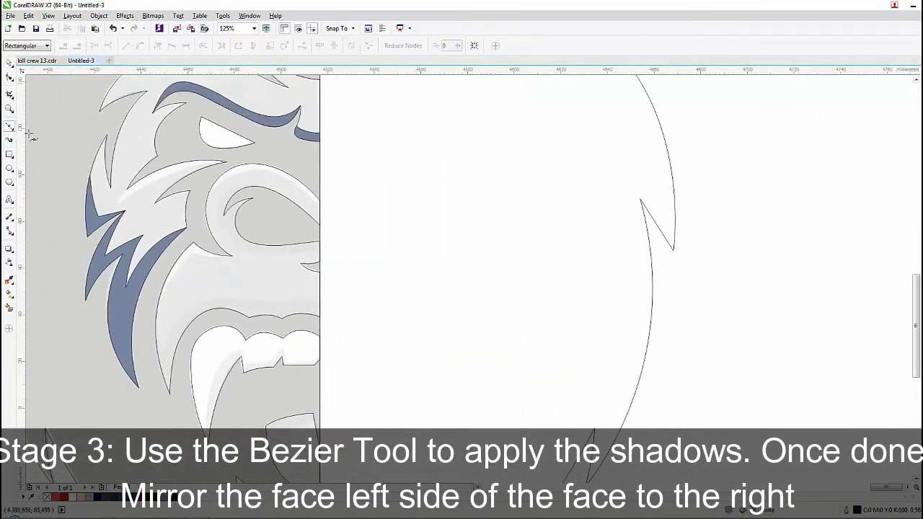
scroll(326, 258, "up", 2)
scroll(258, 270, "up", 1)
left_click_drag(210, 264, 150, 266)
left_click_drag(171, 265, 257, 292)
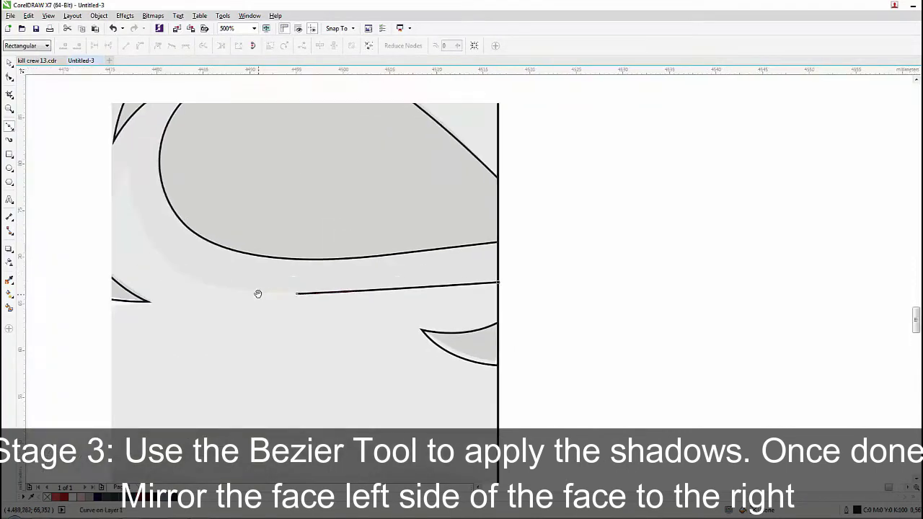
left_click_drag(128, 159, 128, 128)
double_click(128, 251)
Extend the nostril shadow line with the Bezier tool up through the outer spikes and over the nostril's upper edge
left_click_drag(107, 304, 101, 330)
double_click(106, 304)
left_click_drag(95, 247, 116, 346)
left_click_drag(129, 258, 161, 189)
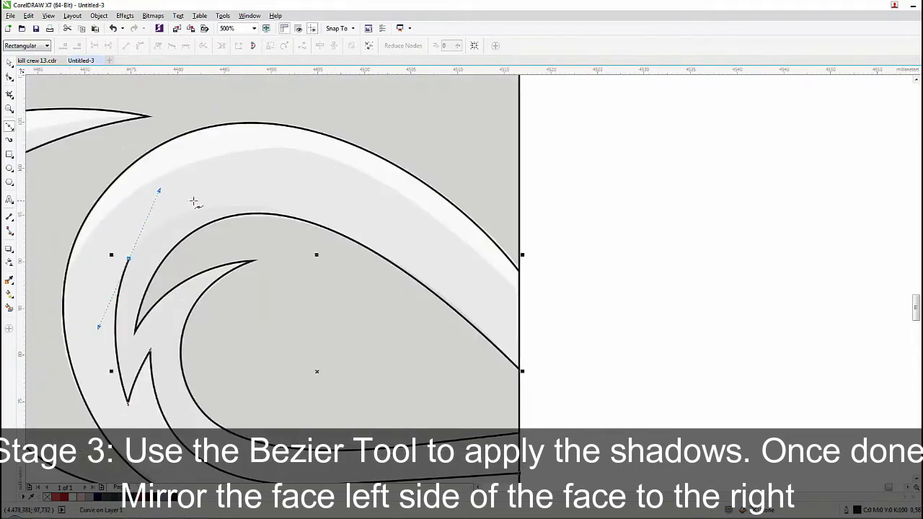
left_click(376, 343)
scroll(294, 277, "down", 2)
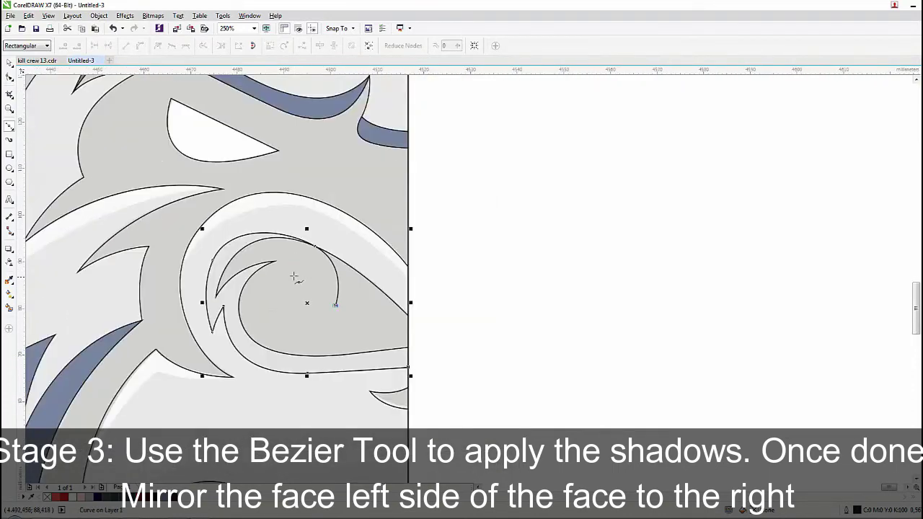
Fill the nostril shadow region in blue-grey with the Smart Fill tool and delete the leftover guide curve
left_click(9, 309)
left_click(227, 298)
key("space")
key("Delete")
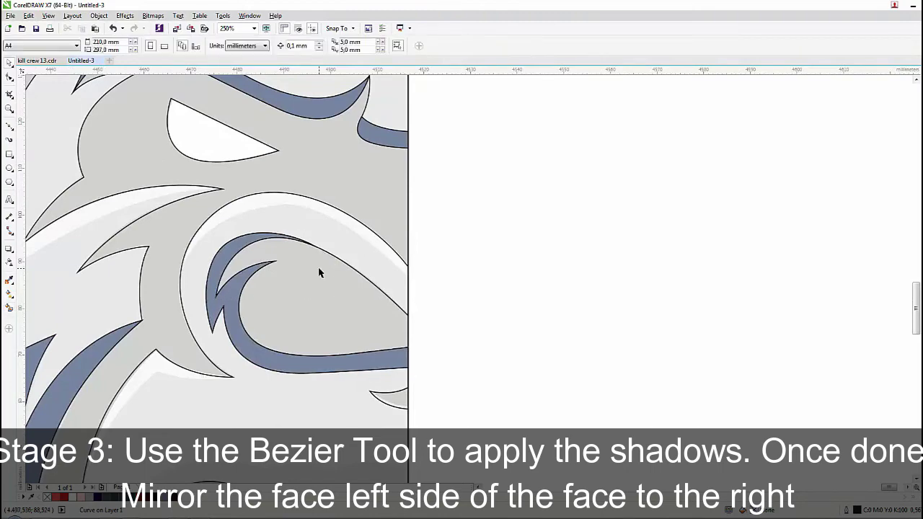
Trace the upper lip shadow line with the Bezier tool from the centre line across the scallops to the muzzle's outer edge
scroll(316, 269, "down", 2)
left_click_drag(310, 321, 304, 288)
scroll(307, 295, "up", 1)
left_click(9, 127)
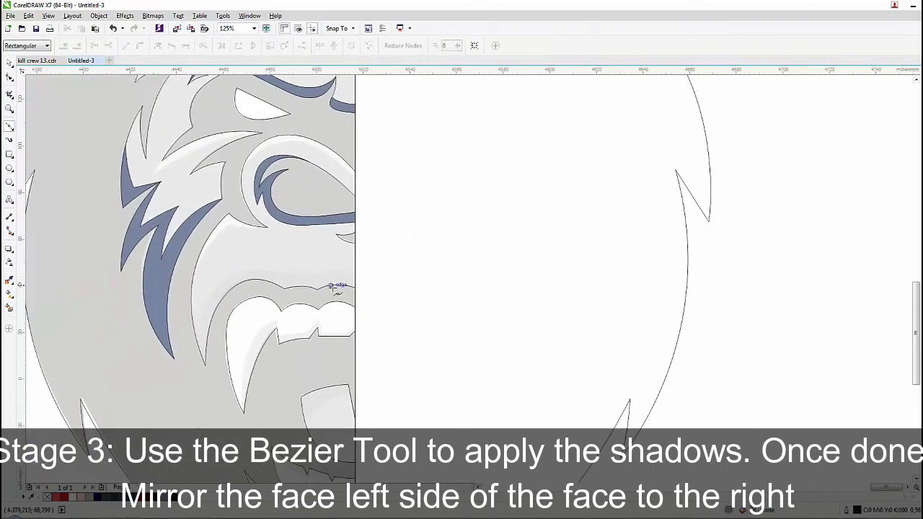
scroll(349, 286, "up", 1)
left_click(363, 256)
scroll(295, 255, "up", 2)
left_click_drag(272, 262, 364, 200)
double_click(272, 262)
left_click_drag(308, 186, 245, 219)
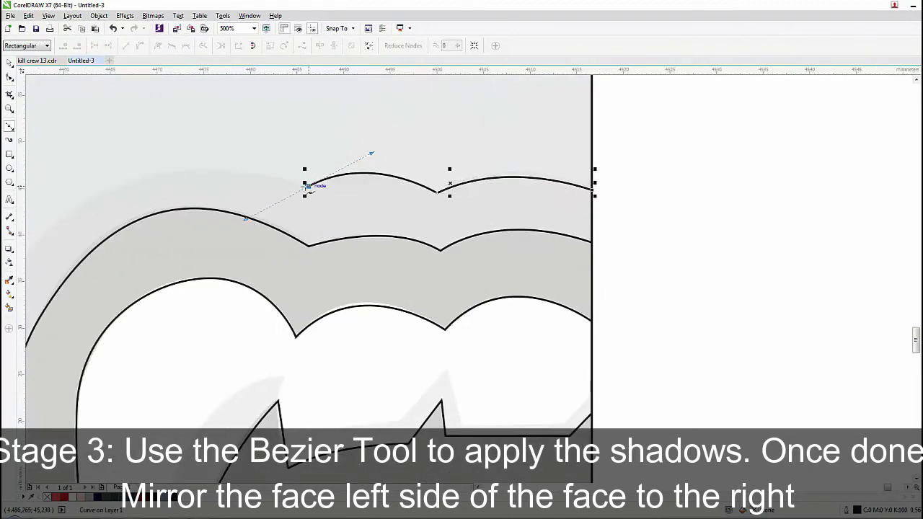
scroll(402, 228, "down", 2)
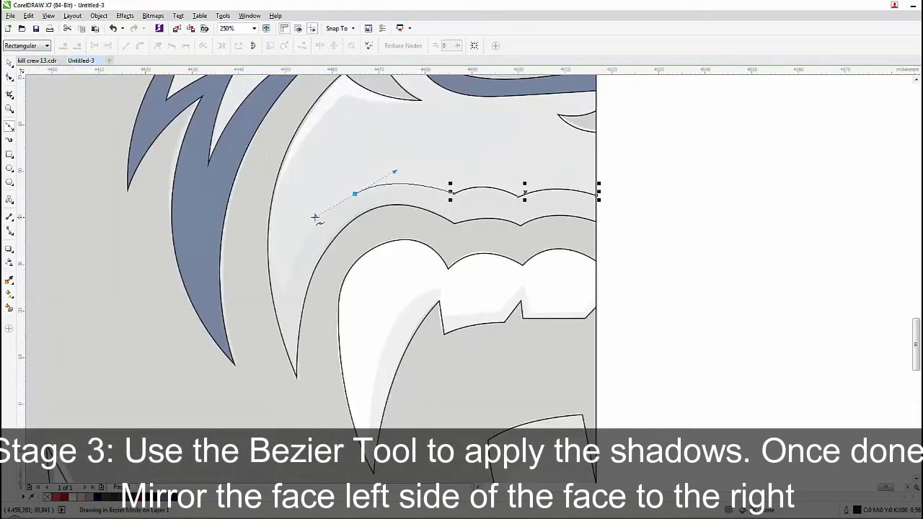
left_click(281, 298)
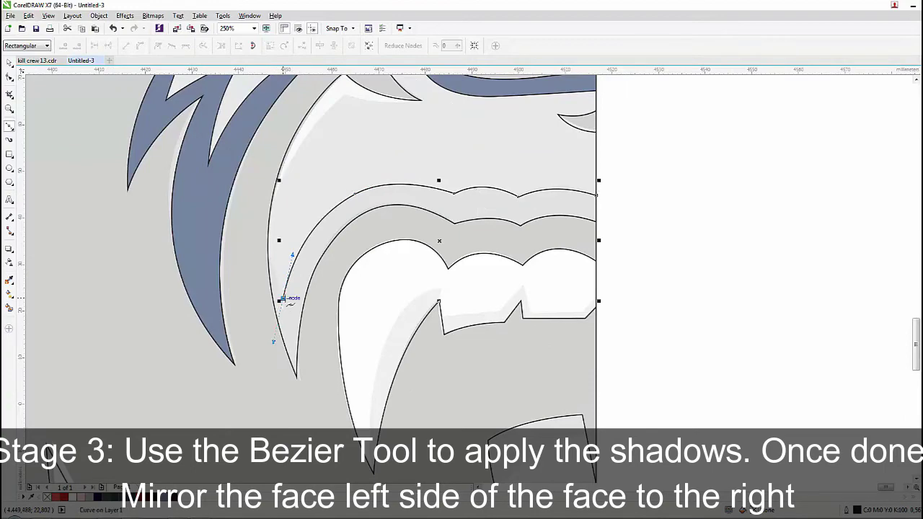
Fill the upper lip shadow in blue-grey with the Smart Fill tool and delete its leftover guide curve
scroll(254, 182, "down", 2)
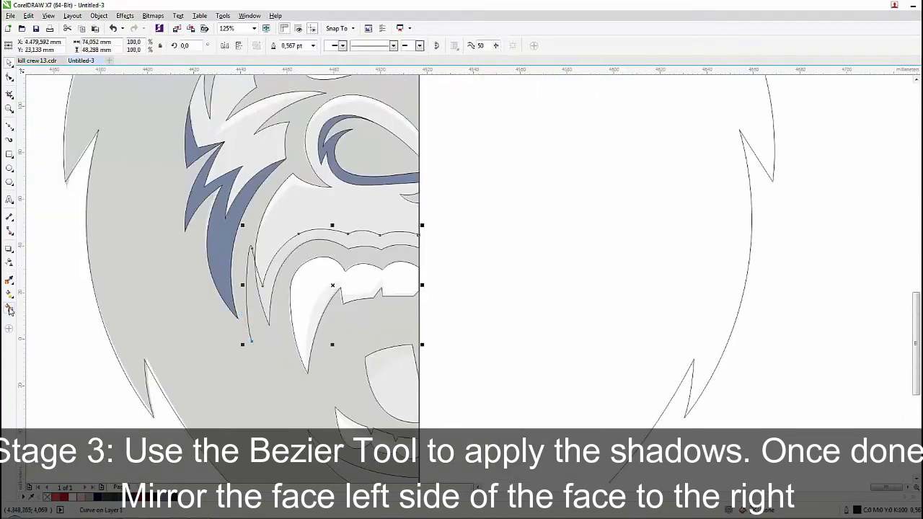
right_click(247, 260)
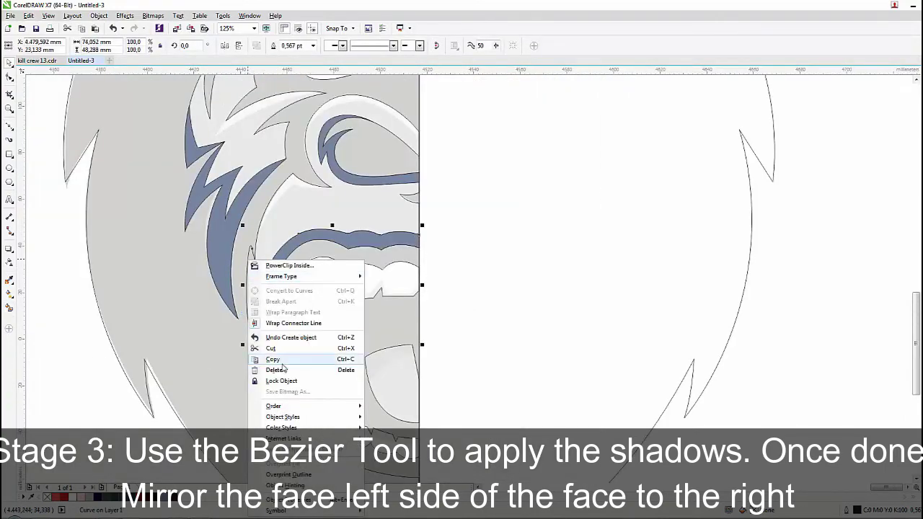
left_click(282, 369)
Trace a shadow line with the Bezier tool above the nose rim, from the centre line around to its outer side
left_click_drag(324, 336, 249, 296)
left_click_drag(229, 202, 234, 333)
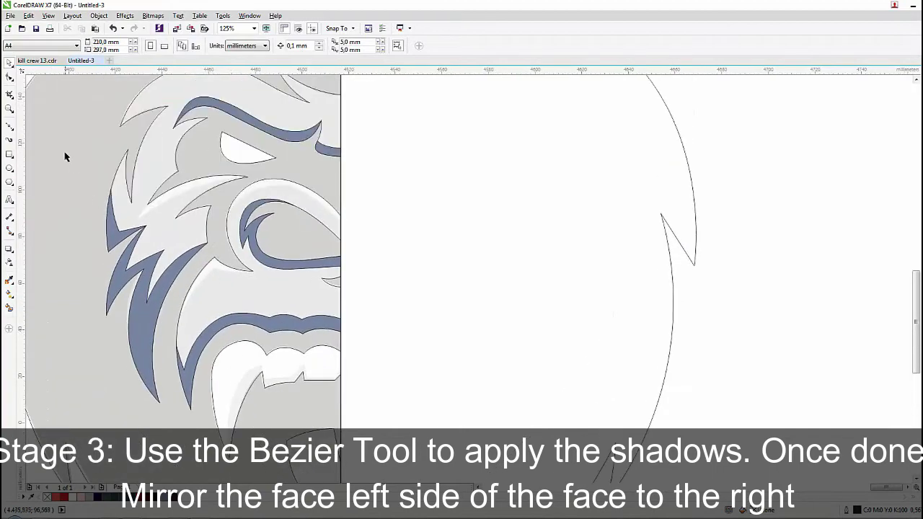
left_click(9, 127)
scroll(338, 226, "up", 2)
scroll(252, 146, "up", 1)
left_click_drag(236, 136, 154, 113)
left_click(423, 245)
key("ctrl+z")
left_click_drag(289, 149, 214, 124)
left_click_drag(381, 154, 498, 152)
left_click_drag(138, 220, 45, 340)
left_click(111, 193)
Fill the shadow band above the nose rim in blue-grey with the Smart Fill tool and delete its guide curve
key("space")
left_click(9, 308)
left_click(183, 164)
key("space")
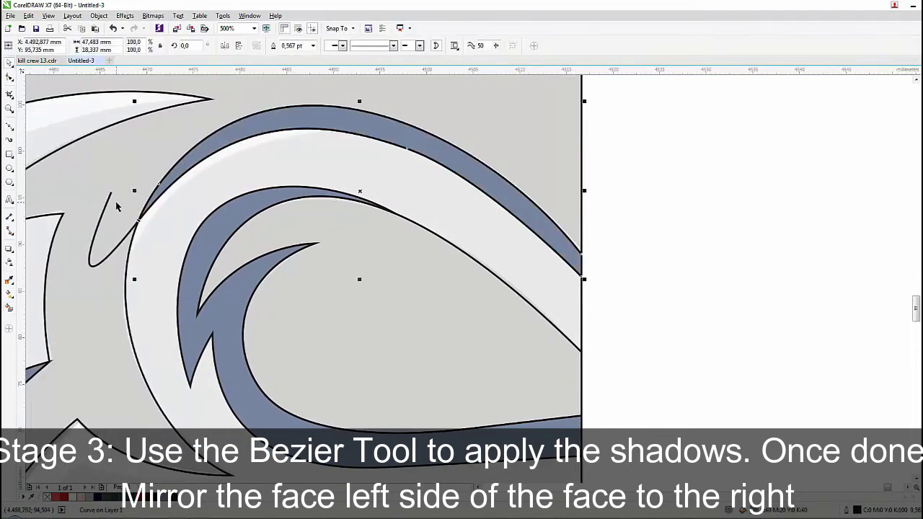
right_click(110, 198)
left_click(135, 309)
Trace the upper cheek tuft's shadow line with the Bezier tool from its inner corner to the tip beneath the eye
scroll(145, 280, "down", 2)
scroll(181, 242, "down", 1)
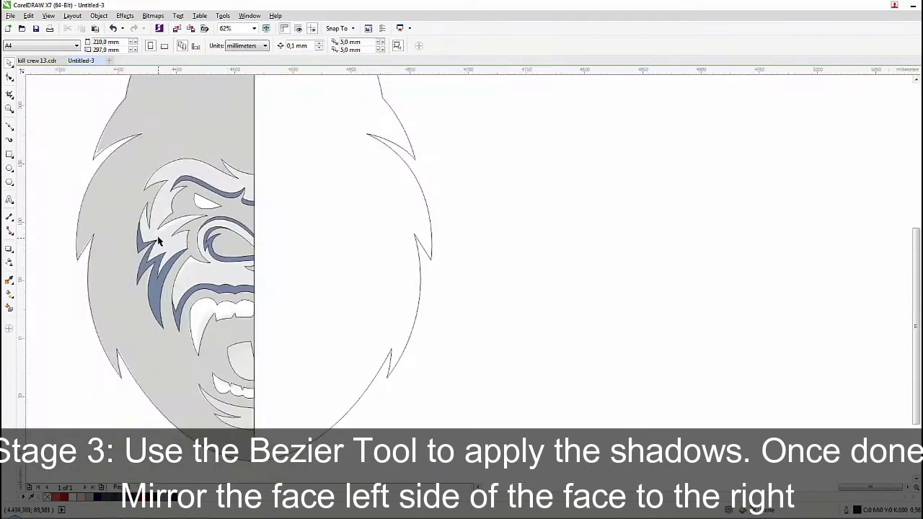
scroll(159, 240, "up", 2)
left_click(9, 126)
scroll(144, 235, "up", 1)
left_click(171, 186)
left_click(130, 250)
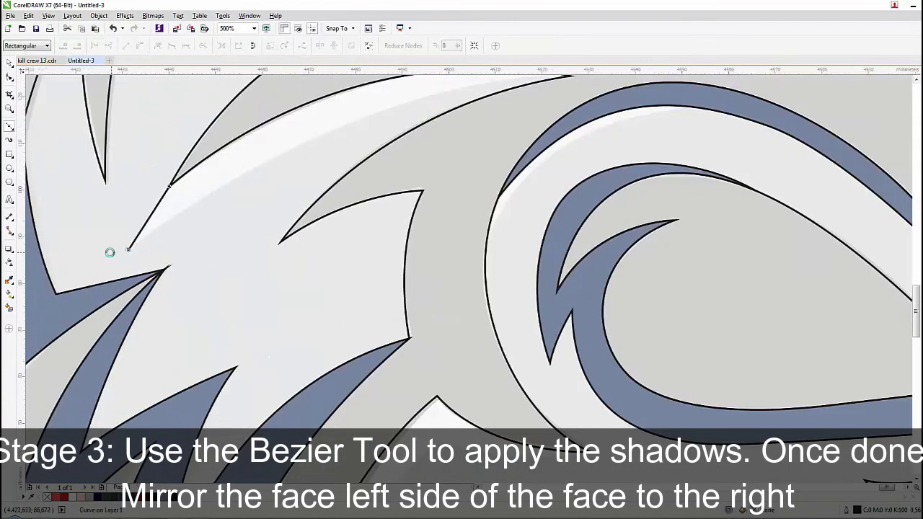
scroll(108, 251, "down", 1)
mouse_move(340, 164)
left_mouse_down()
mouse_move(459, 169)
mouse_move(472, 156)
left_mouse_up()
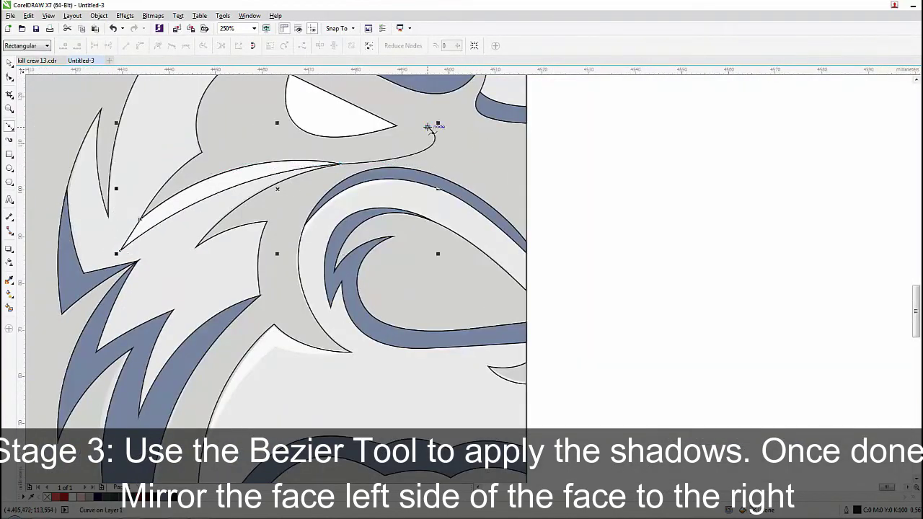
Fill the upper cheek tuft's shadow in blue-grey with the Smart Fill tool and delete its guide curve
left_click(9, 307)
left_click(159, 213)
right_click(357, 164)
left_click(395, 274)
Trace the muzzle's upper shadow line with the Bezier tool from the tip beside the nose around the corner and down the outer edge
scroll(247, 207, "down", 2)
scroll(279, 246, "up", 1)
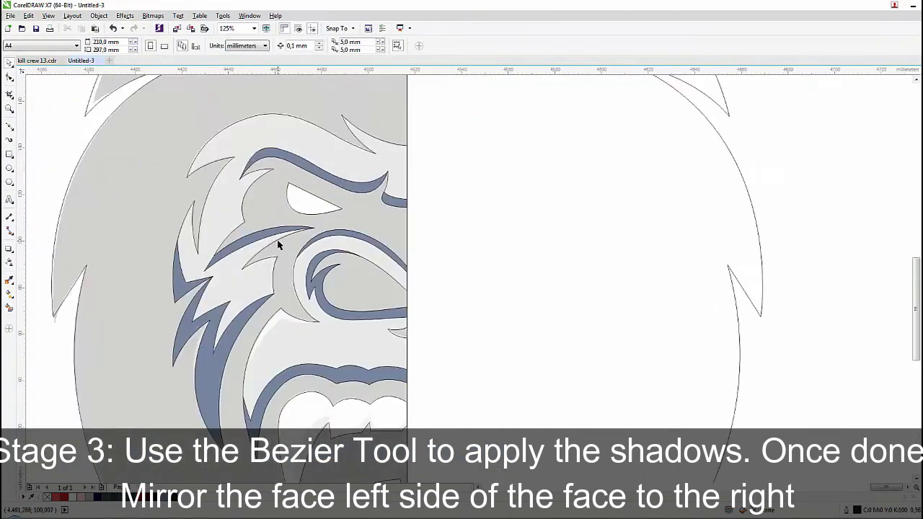
left_click_drag(289, 284, 238, 197)
left_click(9, 126)
scroll(271, 235, "up", 1)
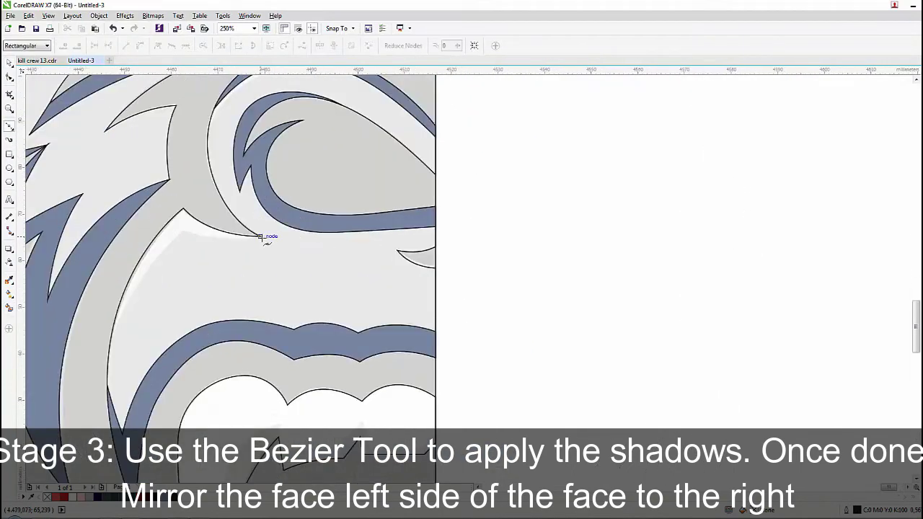
left_click(181, 232)
left_click_drag(110, 340, 106, 373)
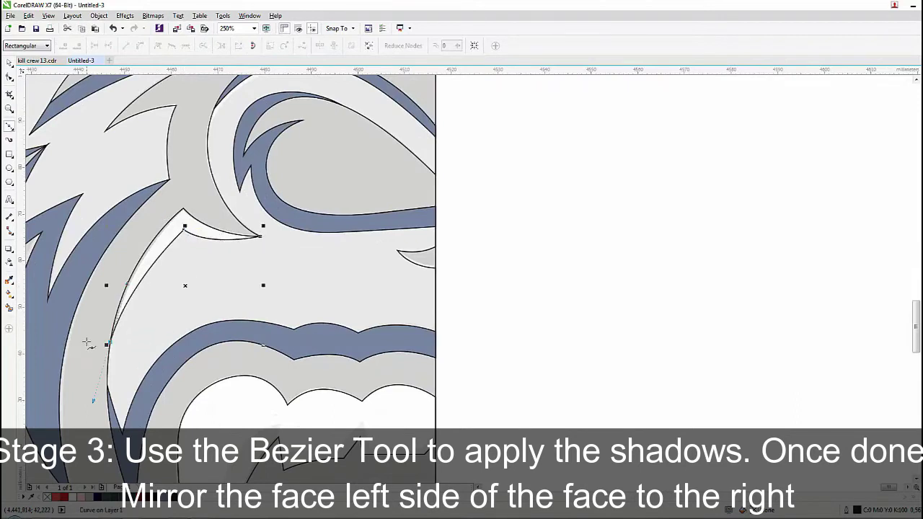
Fill the muzzle's outer edge shadow in blue-grey with the Smart Fill tool and delete its guide curve
left_click(10, 306)
left_click(143, 254)
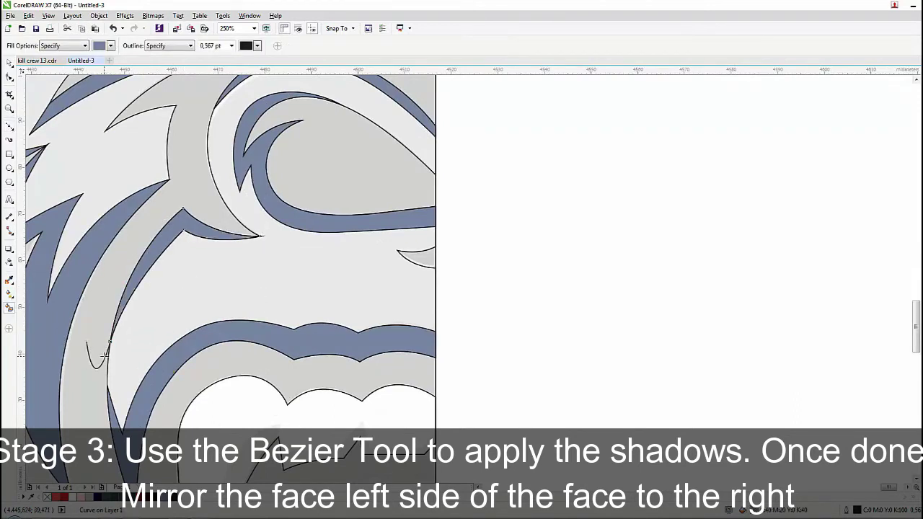
key("space")
right_click(99, 370)
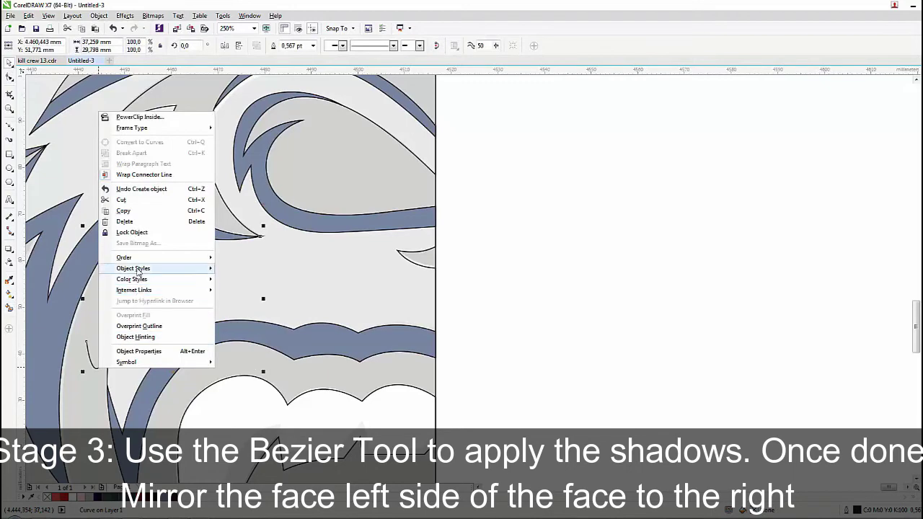
left_click(140, 223)
Trace a curved shadow line with the Bezier tool across the upper part of the tongue to beyond its outer edge
scroll(164, 268, "down", 2)
left_click_drag(204, 313, 220, 282)
scroll(220, 282, "up", 1)
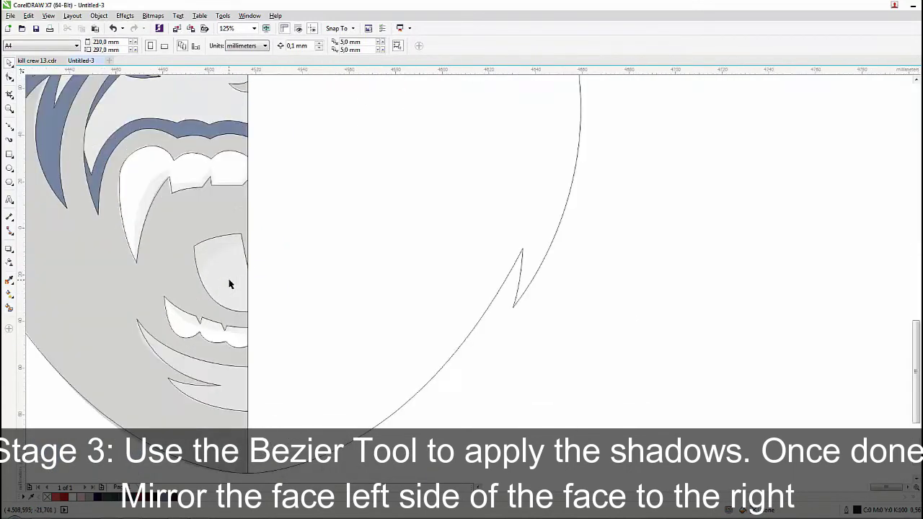
left_click(9, 127)
scroll(231, 281, "up", 1)
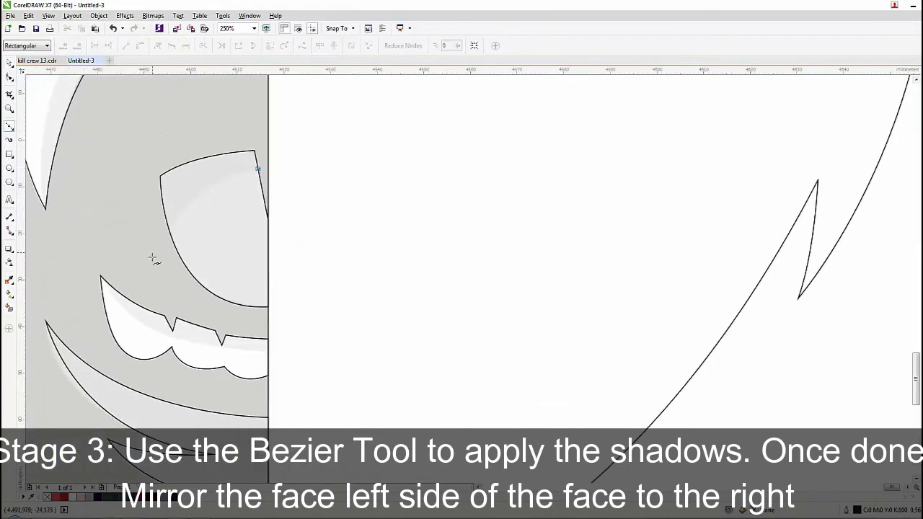
Fill the upper tongue shadow in blue-grey with the Smart Fill tool and delete its guide curve
left_click(175, 180)
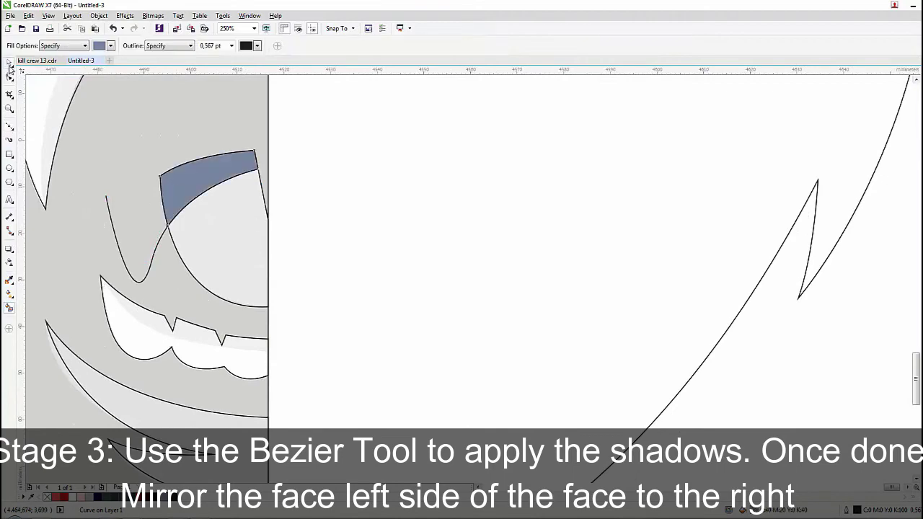
right_click(113, 226)
left_click(149, 336)
Trace the upper teeth's shadow line with the Bezier tool from the centre line along their lower edges to the fang's tip
scroll(247, 242, "down", 2)
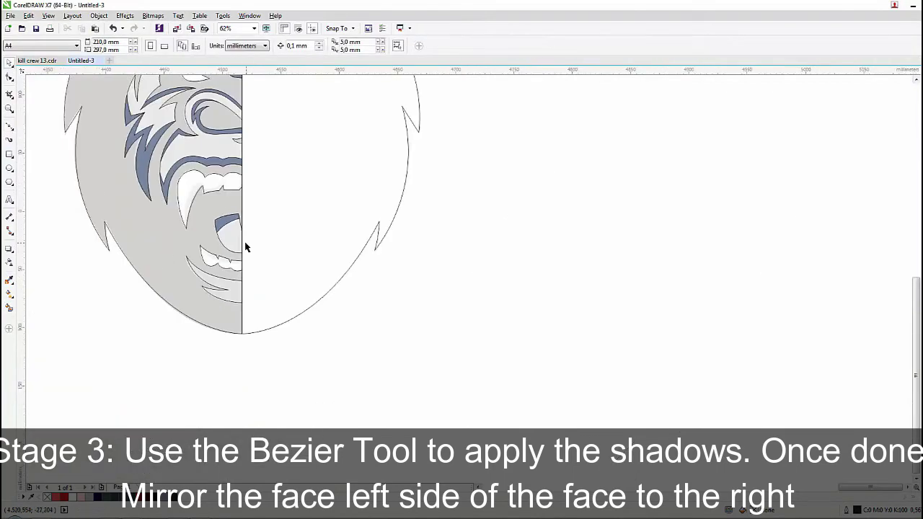
scroll(251, 245, "up", 2)
left_click(9, 127)
scroll(293, 224, "up", 1)
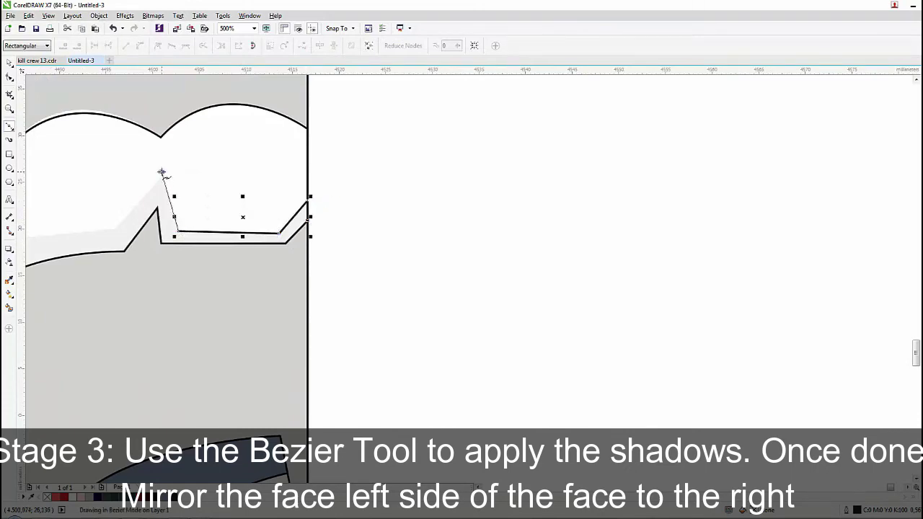
left_click(161, 172)
left_click_drag(109, 238, 269, 172)
scroll(162, 177, "up", 2)
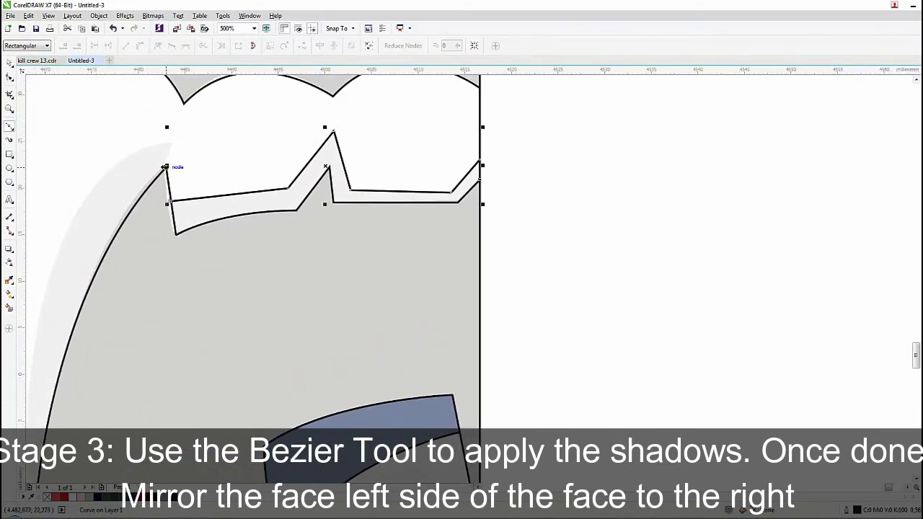
scroll(350, 206, "down", 3)
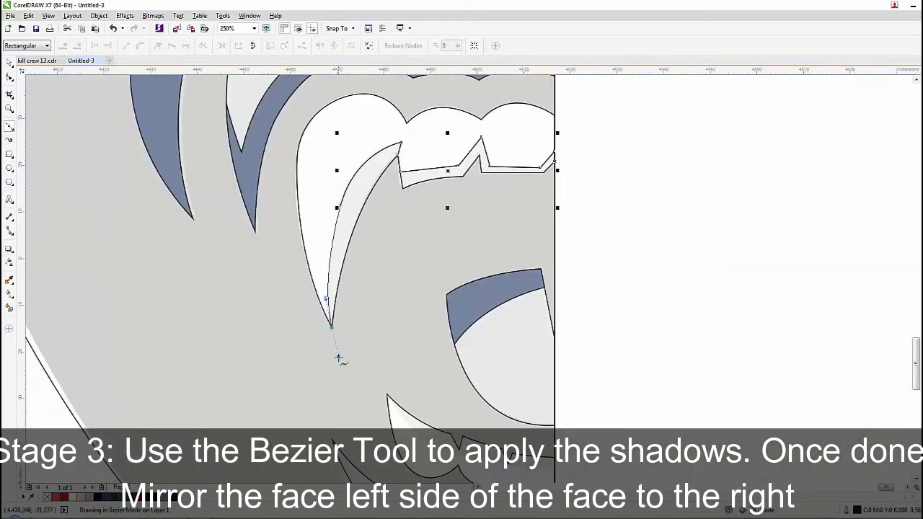
Fill the fang and upper teeth shadows in blue-grey with the Smart Fill tool and delete the leftover guide curve
left_click(10, 305)
left_click(357, 231)
left_click(476, 173)
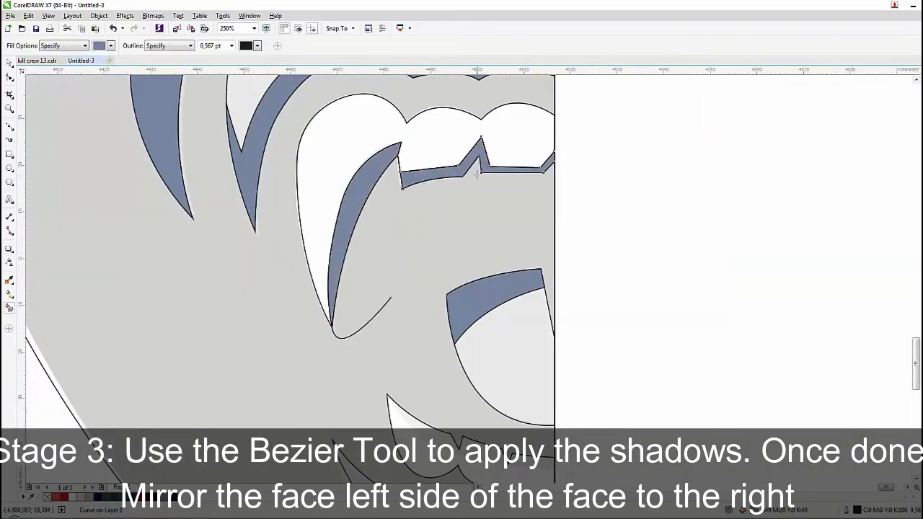
left_click(9, 66)
right_click(353, 333)
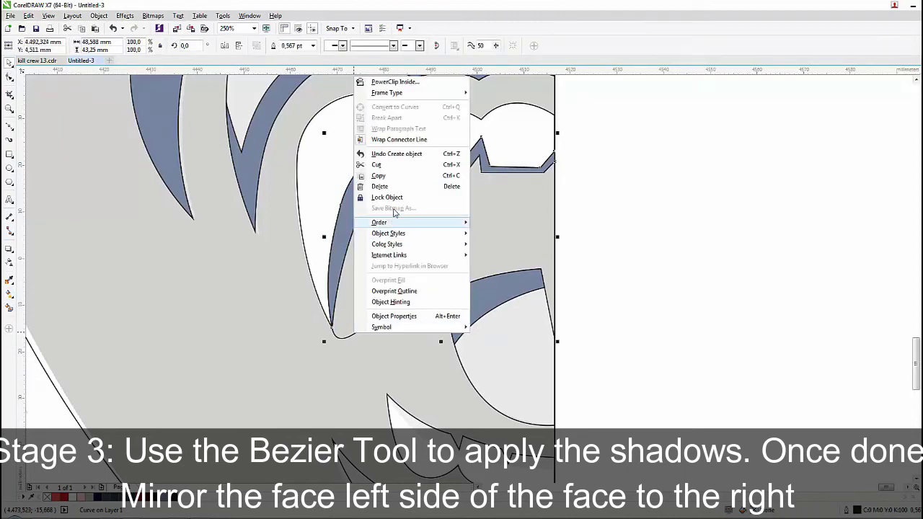
left_click(361, 189)
Trace the lower teeth's shadow line with the Bezier tool from the centre line to the outer tooth's tip
scroll(359, 228, "down", 3)
scroll(348, 276, "up", 3)
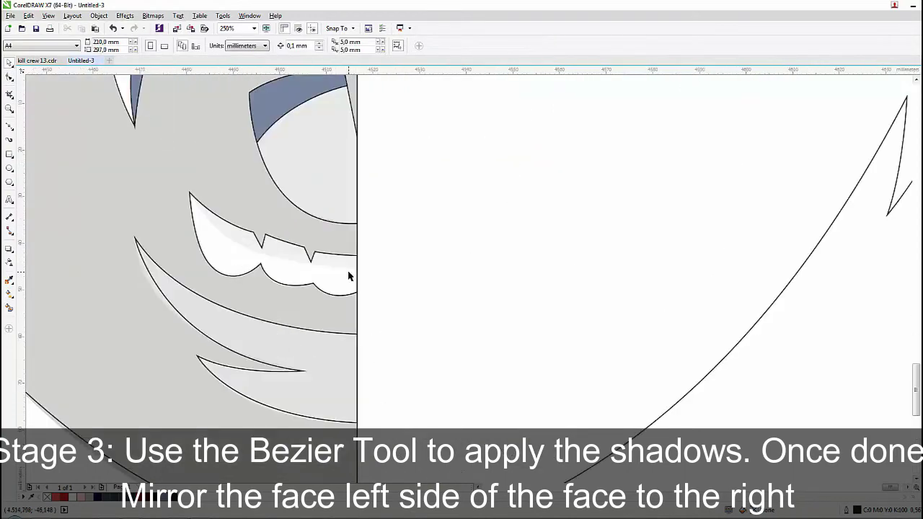
left_click(9, 133)
left_click(189, 193)
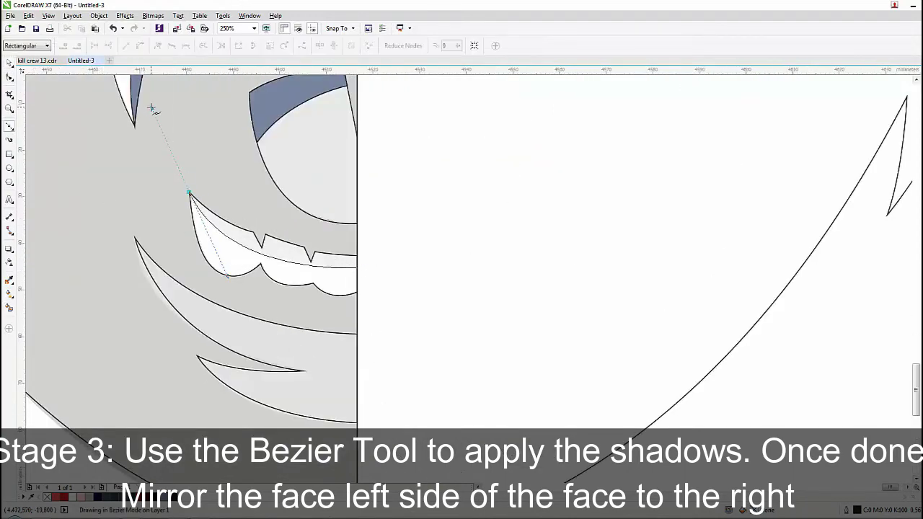
Fill the lower teeth's shadow in blue-grey with the Smart Fill tool and delete its guide curve
left_click(10, 308)
left_click(233, 234)
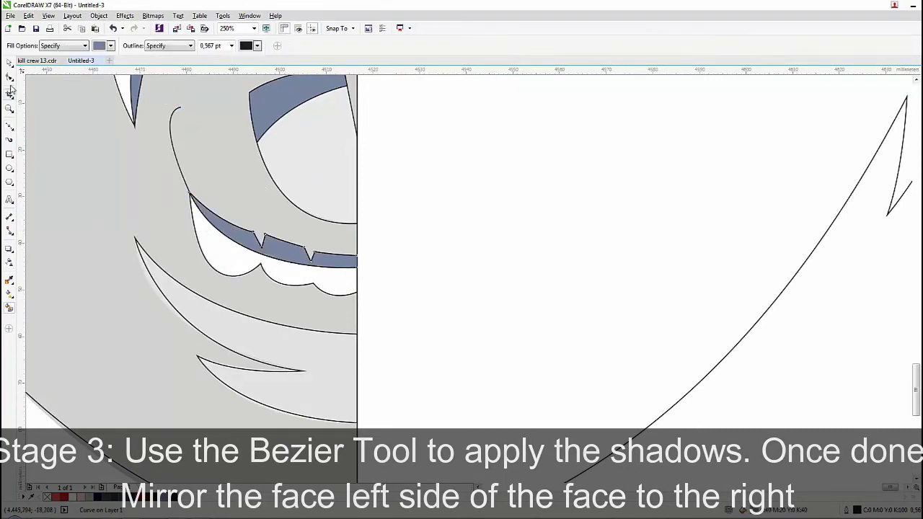
left_click(9, 63)
right_click(172, 145)
left_click(210, 256)
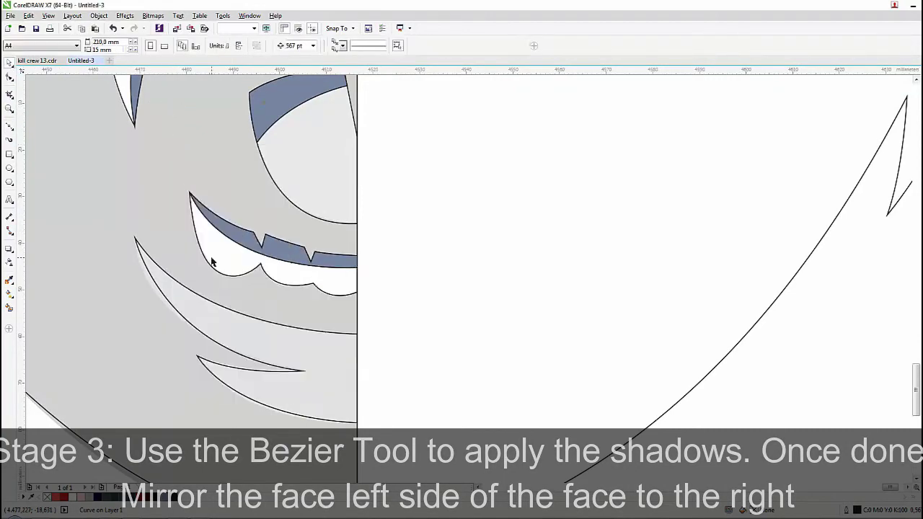
Select the finished half of the face and mirror it horizontally across the centre line to complete the face
scroll(229, 269, "down", 4)
scroll(234, 260, "up", 1)
left_click_drag(139, 141, 284, 321)
left_click_drag(189, 238, 320, 238)
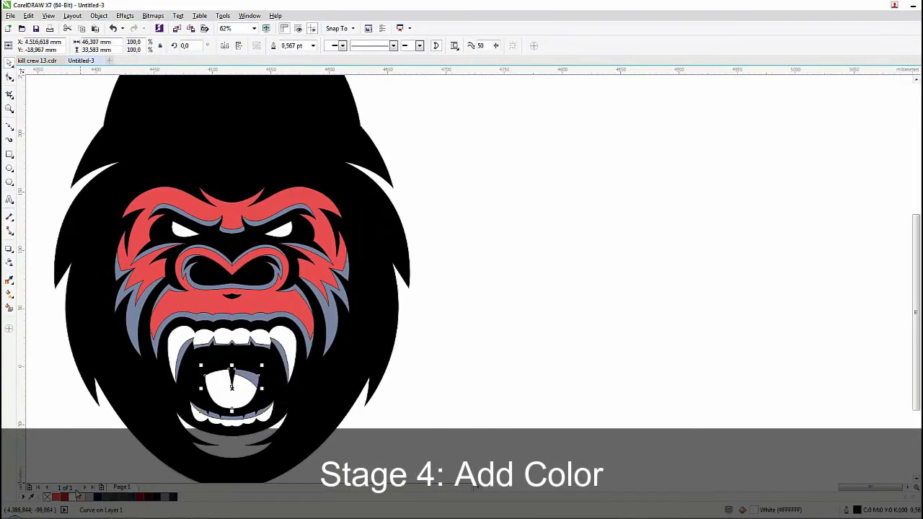
Fill the tongue with the red colour #F75C4C
left_click(232, 398)
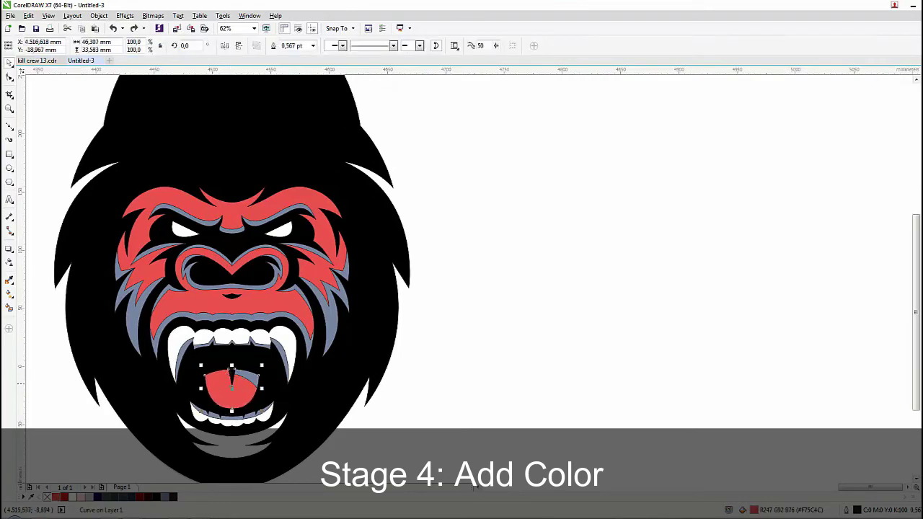
scroll(223, 391, "up", 2)
scroll(219, 393, "down", 2)
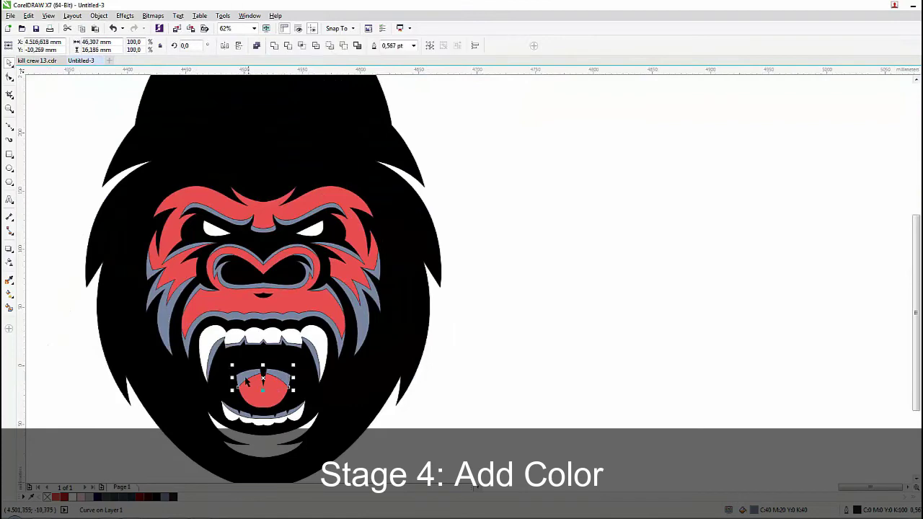
Fill the tongue's shadow with dark red #C72C1C and the teeth's and fangs' shadows with light grey
left_click(65, 497)
scroll(303, 373, "up", 1)
left_click(306, 367)
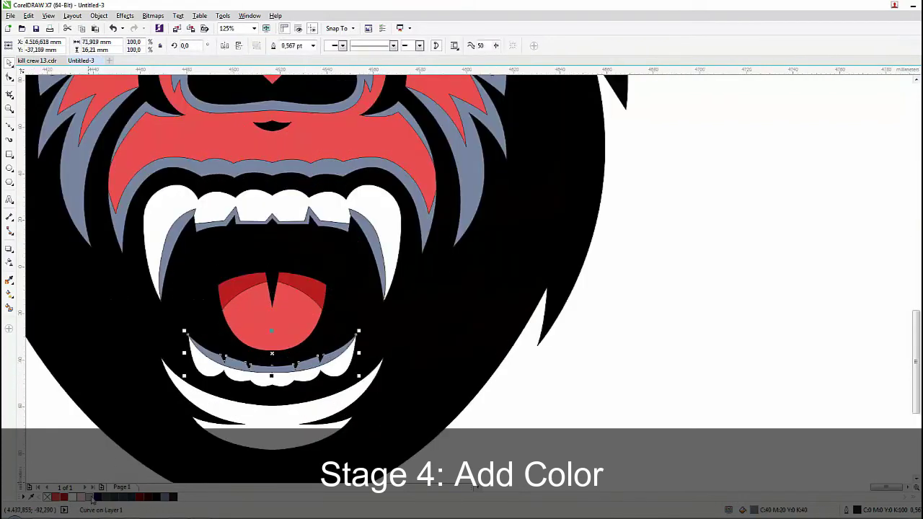
left_click(90, 498)
left_click(366, 231)
left_click(175, 252)
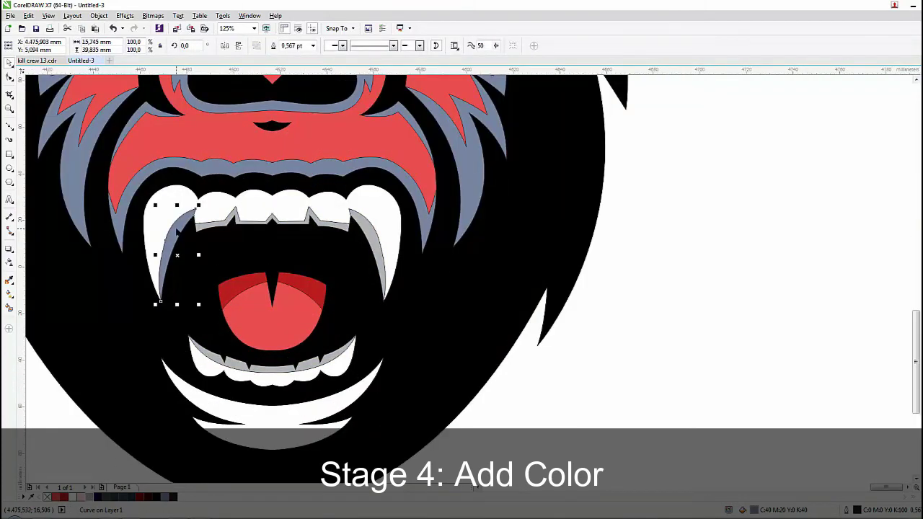
Select the whole gorilla head and remove the outlines from all its shapes
scroll(263, 310, "down", 2)
scroll(284, 282, "down", 2)
left_click_drag(428, 124, 155, 383)
scroll(303, 205, "up", 3)
key("Escape")
Fill the three brow shadow shapes above the eyes and nose with dark red #C72C1C
left_click(271, 199)
left_click(219, 214, "shift")
left_click(175, 200, "shift")
scroll(177, 294, "down", 1)
left_click(64, 498)
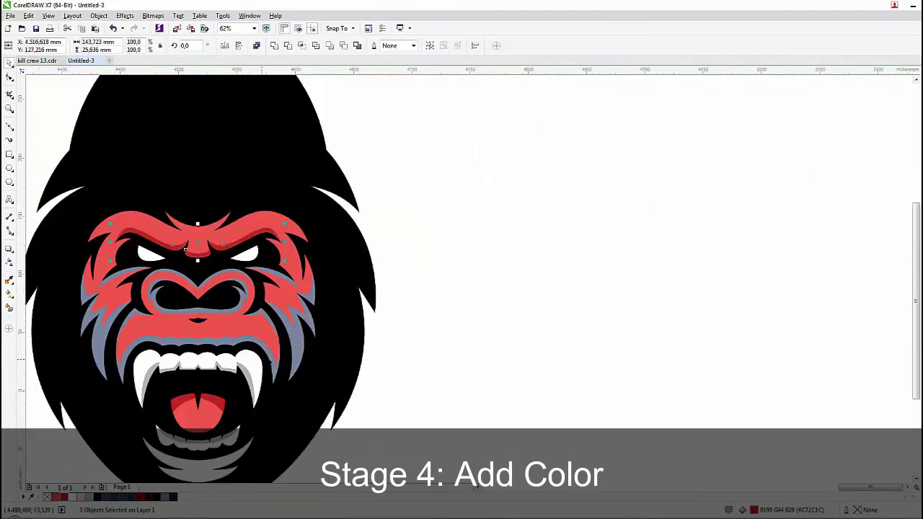
Fill the upper lip and cheek shadow shapes with dark red #C72C1C
scroll(276, 358, "up", 1)
left_click(262, 346)
left_click(316, 334, "shift")
left_click(349, 244, "shift")
scroll(357, 254, "down", 1)
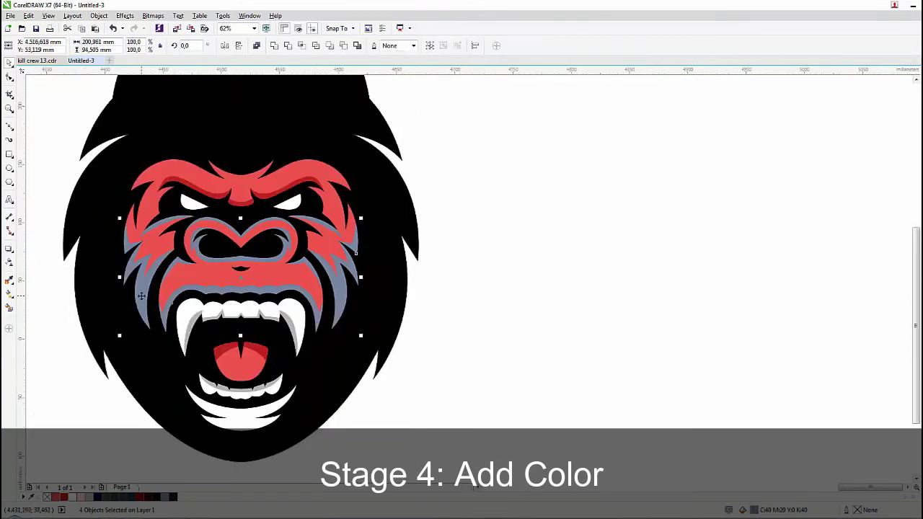
left_click(65, 498)
Fill the nose's shadow shape around the nostrils with dark red #C72C1C
left_click(498, 334)
scroll(245, 262, "up", 1)
left_click(244, 258)
left_click(65, 498)
Fill the highlight shapes above the nose, on the muzzle and under the eyes with pale pink
scroll(232, 274, "down", 1)
left_click(292, 270, "shift")
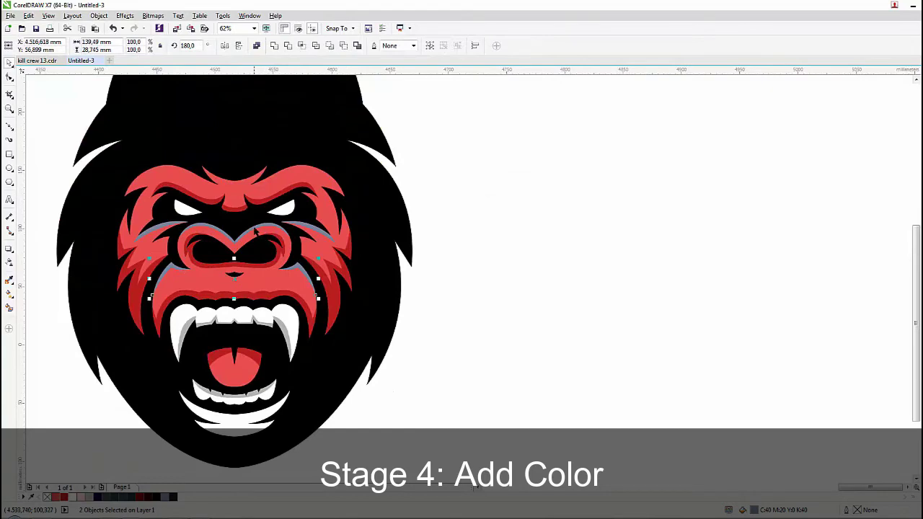
left_click(81, 498)
left_click(201, 227)
left_click(81, 498)
left_click(487, 259)
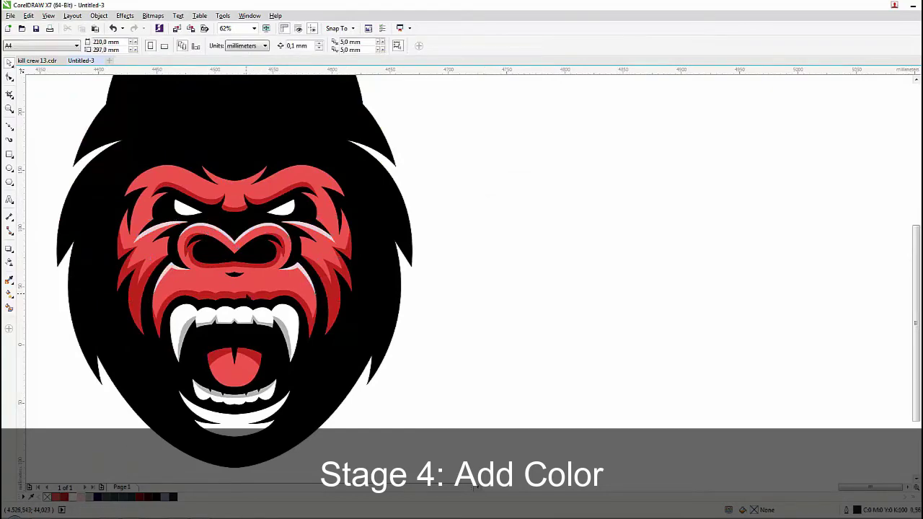
Fill the chin shape below the lower teeth with dark red #C72C1C
scroll(242, 327, "down", 1)
scroll(243, 371, "up", 2)
left_click(225, 395)
left_click(65, 497)
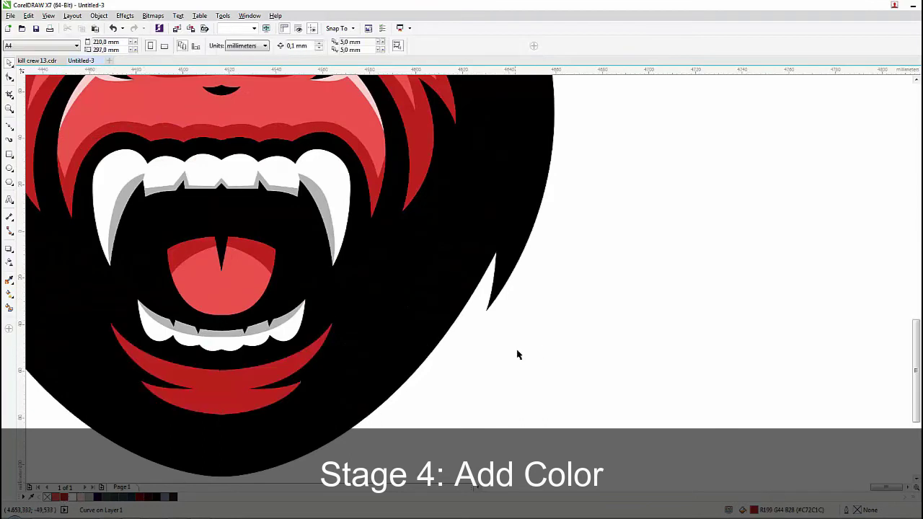
left_click(540, 350)
Draw a closed two-pronged hair tuft, about 110 × 77 mm, over the crown with the Bezier tool
scroll(246, 348, "down", 3)
scroll(250, 278, "up", 1)
left_click(248, 267)
left_click(10, 126)
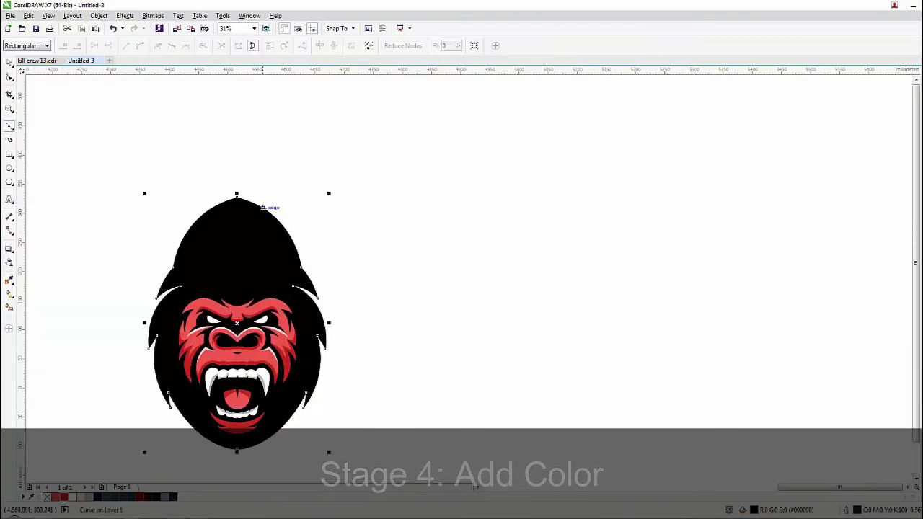
scroll(261, 205, "up", 1)
left_click(259, 205)
left_click_drag(126, 175, 49, 179)
key("ctrl+z")
left_click(269, 211)
left_click_drag(161, 174, 108, 176)
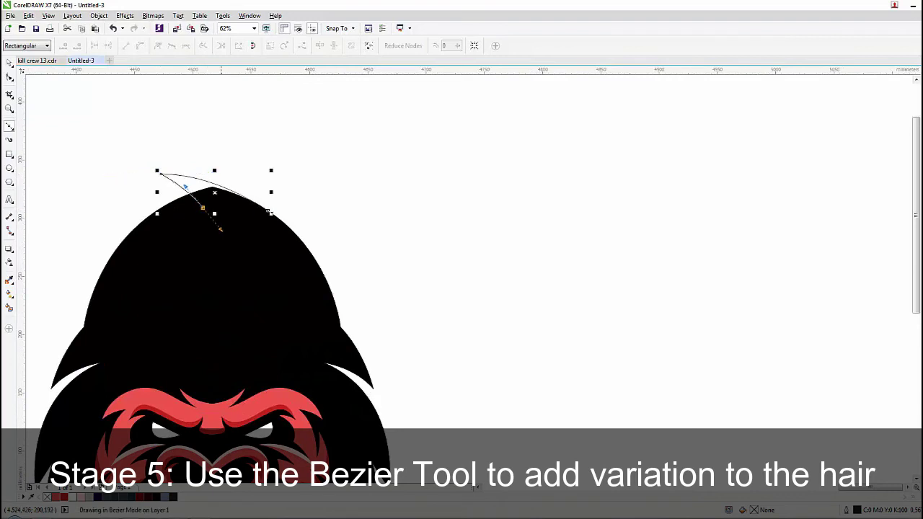
left_click(268, 211)
scroll(202, 225, "up", 2)
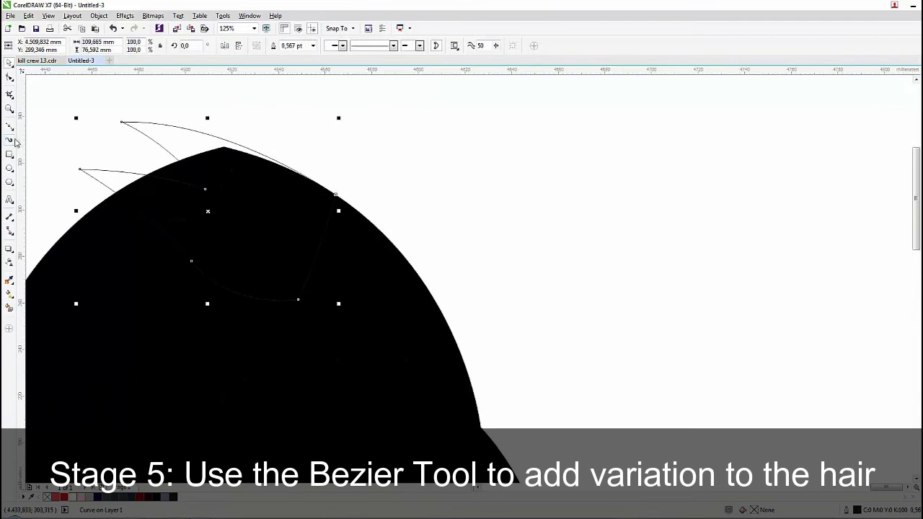
Draw a closed notch shape across the head's edge below the lower hair prong with the Bezier tool
left_click(157, 225)
left_click_drag(72, 201, 173, 192)
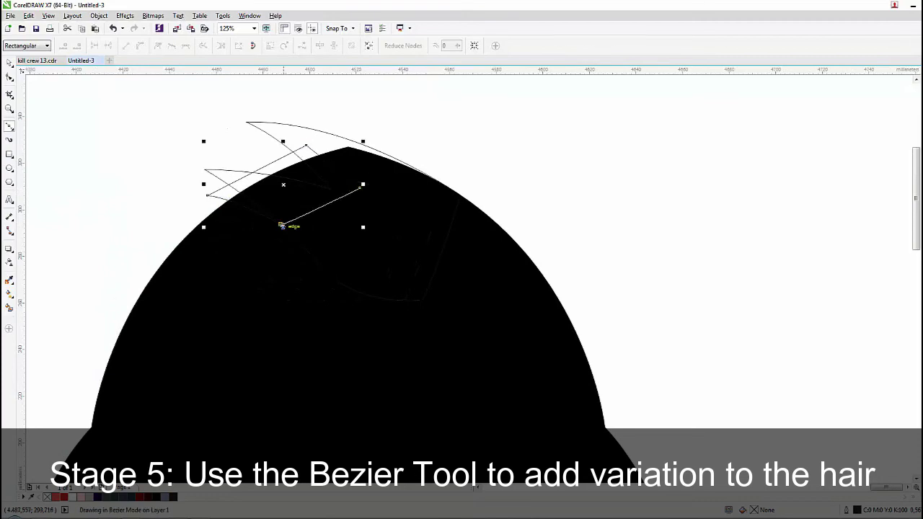
left_click_drag(281, 225, 218, 214)
key("space")
Cut the notch shape out of the head's outline with Back Minus Front
left_click(280, 253, "shift")
left_click(275, 45)
left_click(231, 105)
key("ctrl+z")
left_click(344, 45)
Fill the hair tuft with black and remove its outline
left_click(360, 96)
left_click(330, 133)
left_click(922, 91)
right_click(922, 81)
Weld the black hair tuft to the head silhouette
scroll(219, 168, "down", 3)
left_click(319, 175)
scroll(234, 173, "up", 2)
left_click(292, 166)
left_click(274, 46)
scroll(325, 176, "down", 1)
left_click_drag(325, 176, 404, 197)
left_click(482, 184)
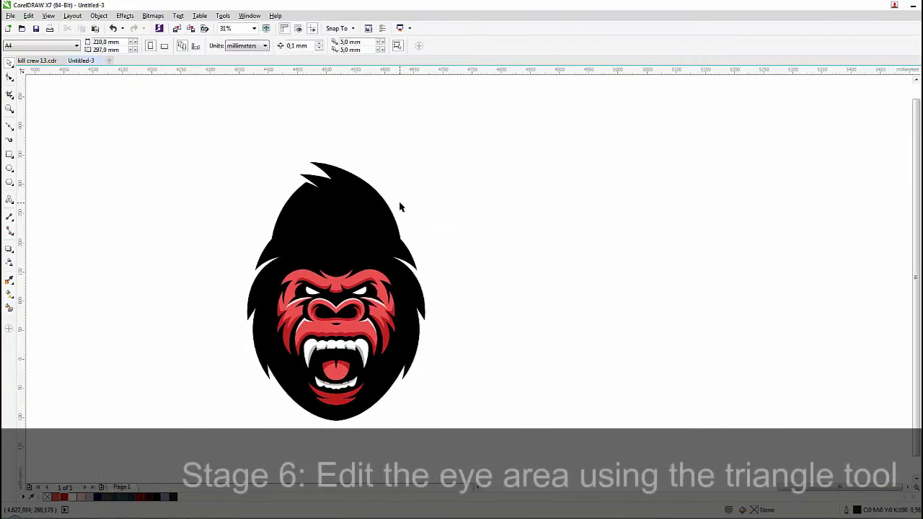
Draw a slightly rotated triangle, about 14 × 23 mm, across the right-hand eyebrow, filled black without an outline
scroll(360, 295, "up", 2)
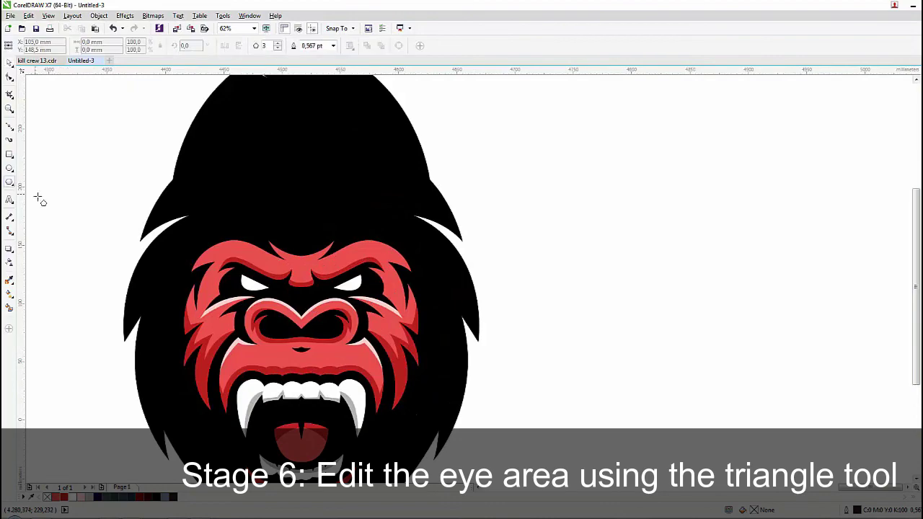
left_click(10, 182)
scroll(364, 243, "up", 2)
mouse_move(320, 167)
left_mouse_down()
mouse_move(350, 237)
mouse_move(360, 226)
mouse_move(358, 253)
left_mouse_up()
scroll(343, 297, "up", 1)
left_click(336, 309)
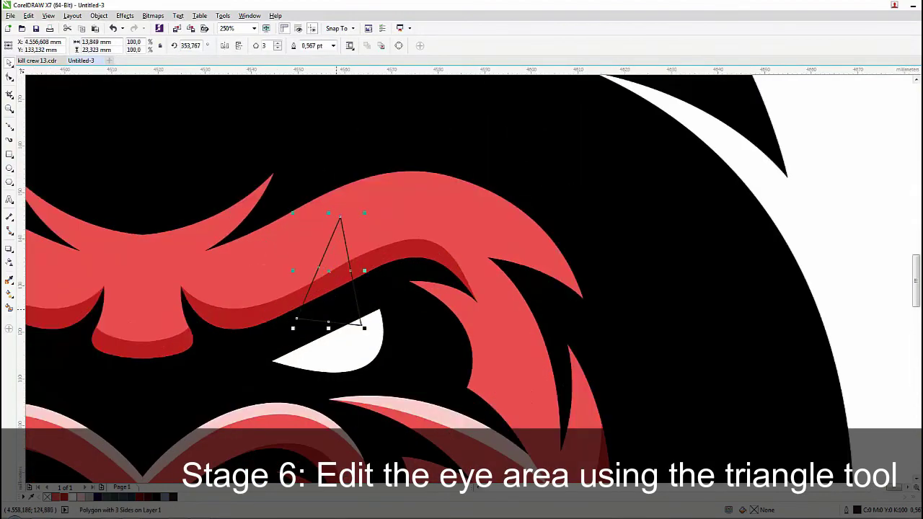
left_click(920, 103)
right_click(920, 94)
Delete the white eye shape beneath the black triangle
scroll(346, 207, "down", 2)
key("Escape")
scroll(360, 245, "up", 1)
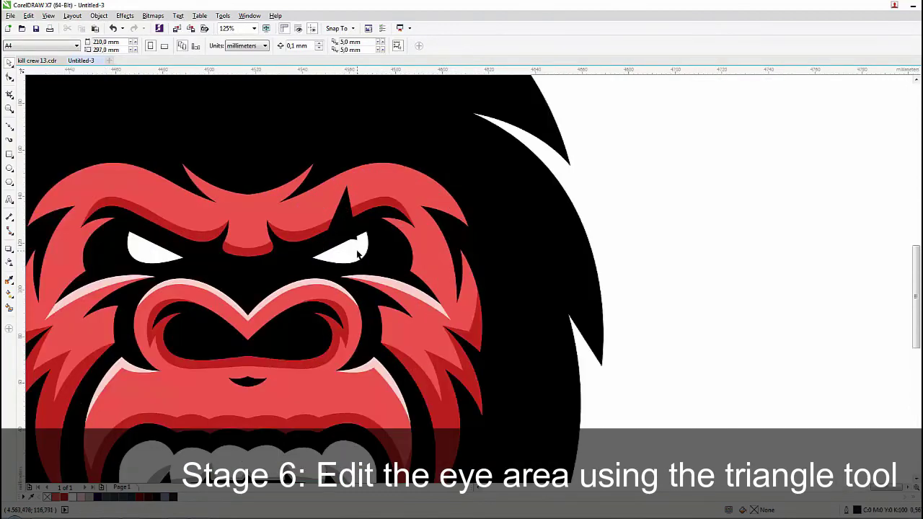
left_click(358, 252)
key("Delete")
Rotate a copy of the black triangle by 180° and place it below the same eye as a scar
left_click(348, 228)
left_click(341, 213)
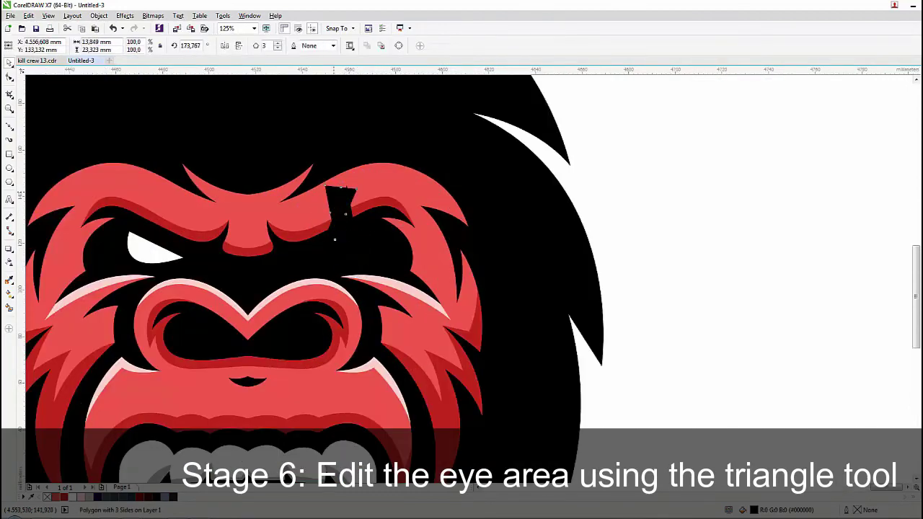
left_click_drag(319, 265, 323, 258)
scroll(265, 239, "down", 2)
left_click(459, 226)
scroll(288, 244, "up", 3)
left_click_drag(257, 166, 245, 173)
scroll(255, 206, "down", 2)
scroll(328, 243, "down", 3)
left_click(368, 249)
scroll(308, 229, "up", 5)
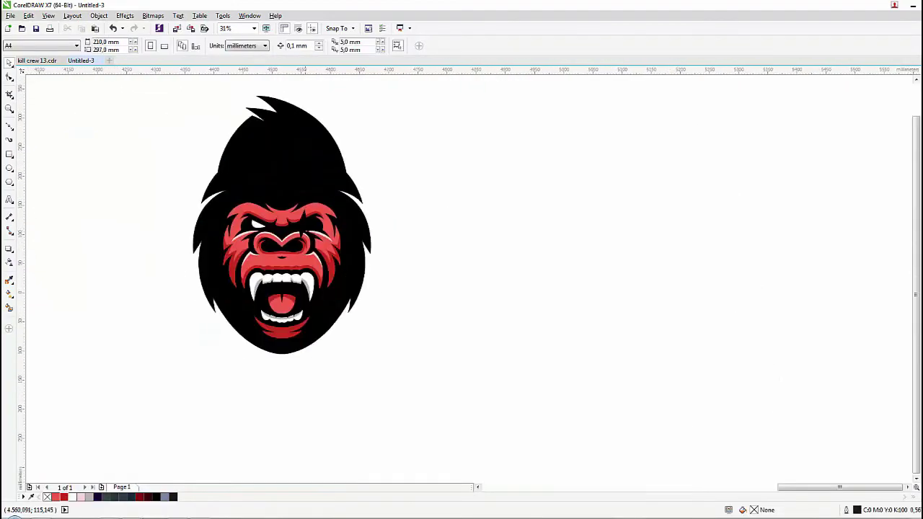
Draw a long, narrow four-sided polygon, rotate it to 315°, place it diagonally across the head and fill it black
scroll(281, 225, "down", 2)
scroll(277, 227, "down", 2)
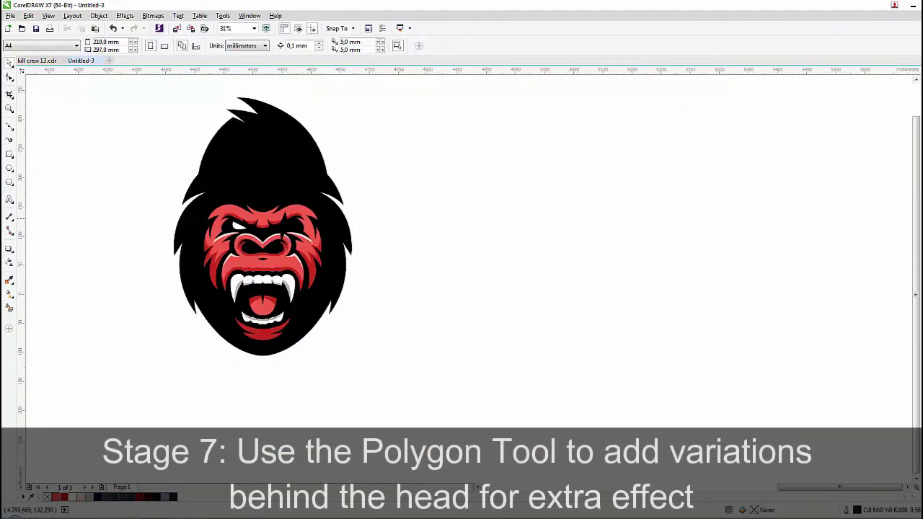
left_click(9, 183)
mouse_move(417, 106)
left_mouse_down()
mouse_move(460, 352)
mouse_move(459, 409)
left_mouse_up()
key("space")
left_click(433, 225)
mouse_move(464, 102)
left_mouse_down()
mouse_move(491, 142)
mouse_move(544, 186)
mouse_move(342, 147)
mouse_move(303, 166)
left_mouse_up()
left_click(922, 85)
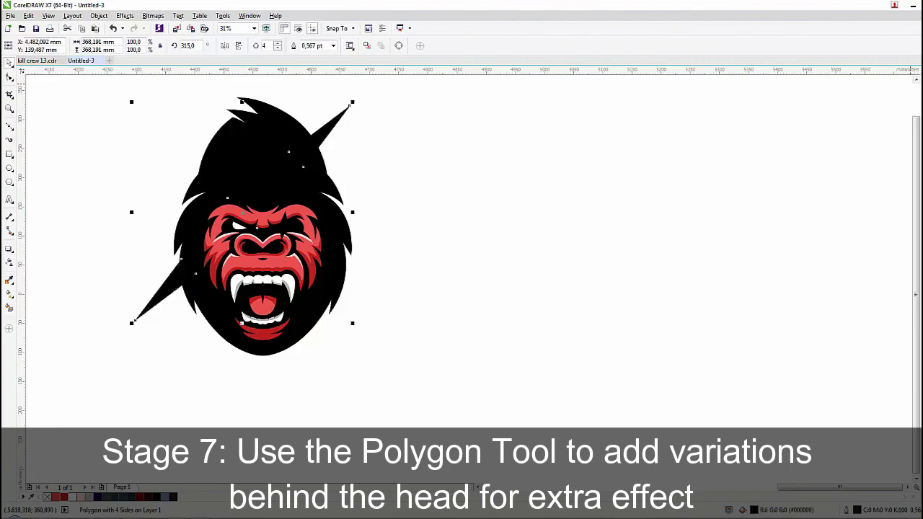
Make two evenly offset copies of the diagonal spike and send all three spikes behind the head
left_click_drag(322, 149, 337, 171)
key("ctrl+r")
left_click(351, 152, "shift")
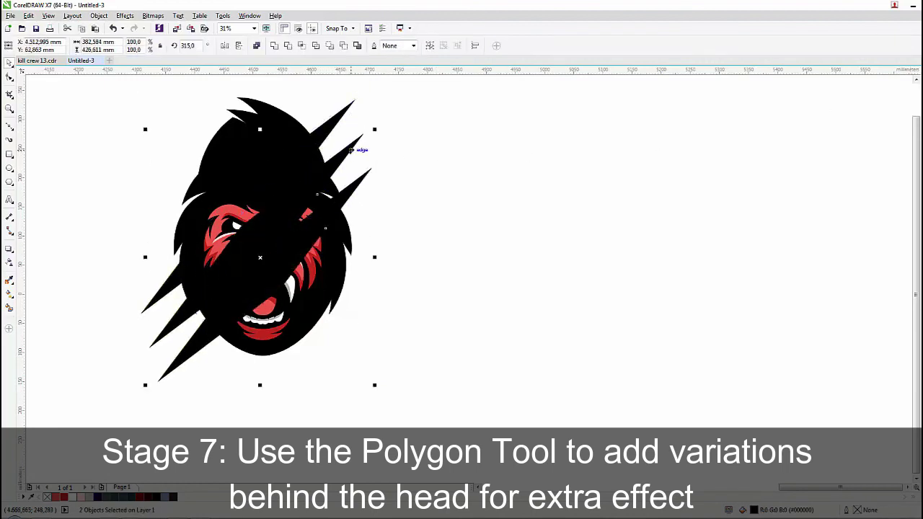
key("shift+Page_Down")
left_click(507, 171)
scroll(411, 190, "down", 2)
Move the middle and lower spikes outward to widen their spacing behind the head
scroll(395, 193, "up", 3)
left_click_drag(390, 184, 410, 185)
scroll(368, 173, "down", 1)
left_click_drag(367, 146, 372, 147)
scroll(343, 157, "down", 1)
left_click_drag(439, 104, 249, 280)
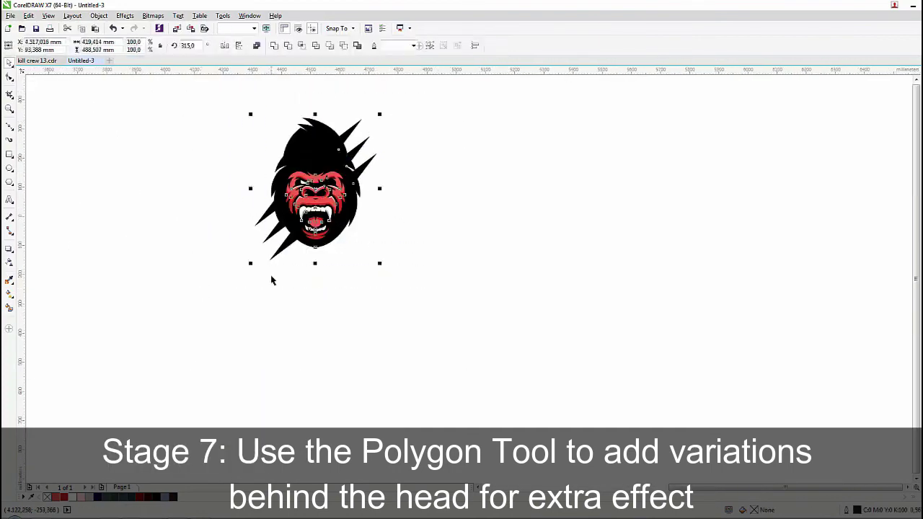
left_click_drag(454, 139, 445, 157)
left_click(394, 163)
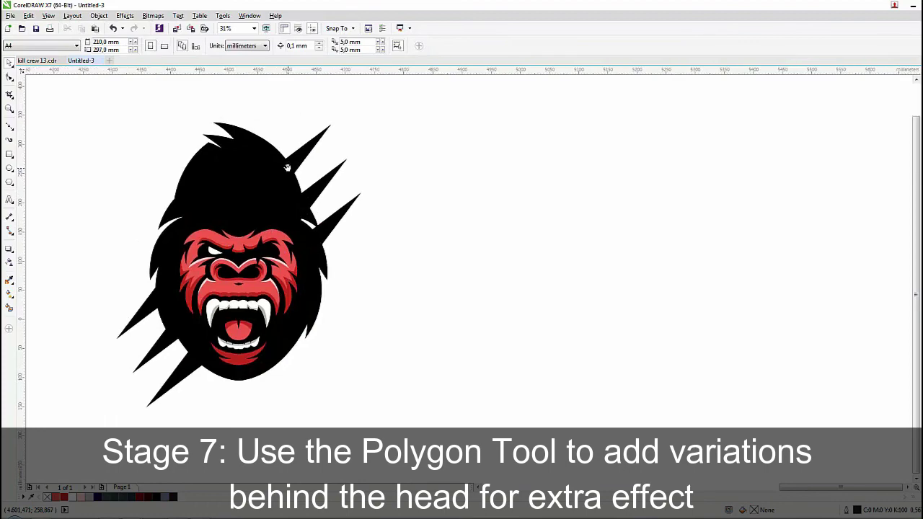
Recolour the black head, facial details and spikes with dark maroon (R54 G9 B9)
key("Tab")
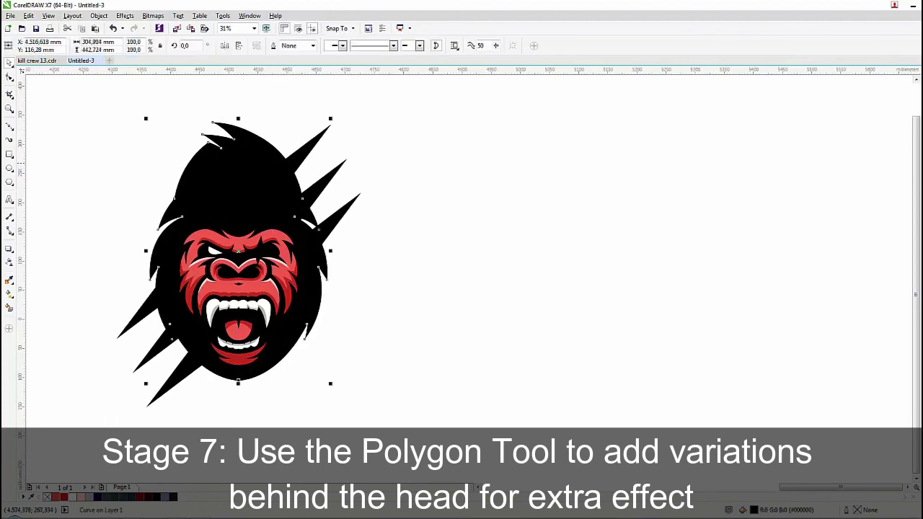
left_click(149, 497)
left_click(381, 306)
scroll(258, 249, "up", 2)
left_click(267, 229)
left_click(260, 281)
scroll(260, 281, "down", 3)
scroll(259, 281, "up", 3)
Fine-tune the maroon spikes' positions so the gaps between them are slightly wider
left_click(335, 245)
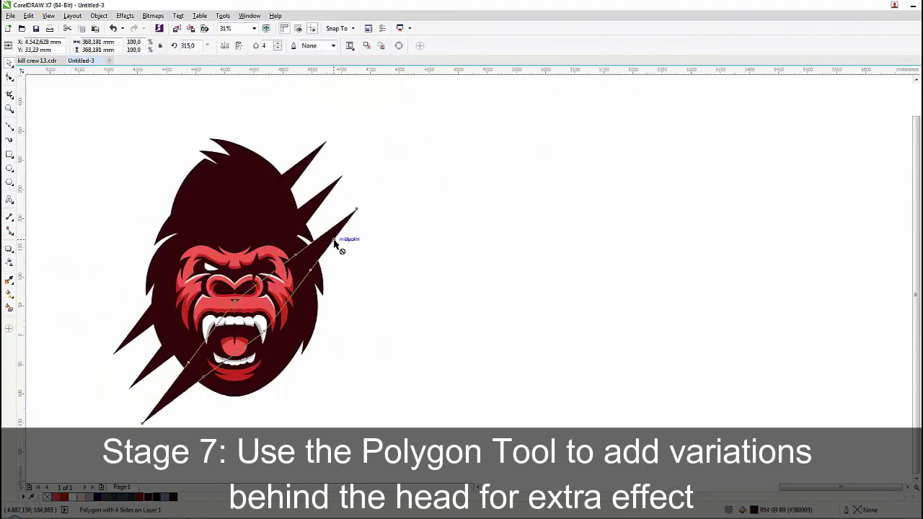
scroll(319, 206, "up", 1)
left_click_drag(299, 201, 305, 207)
scroll(306, 207, "down", 2)
left_click(352, 198)
scroll(280, 219, "up", 1)
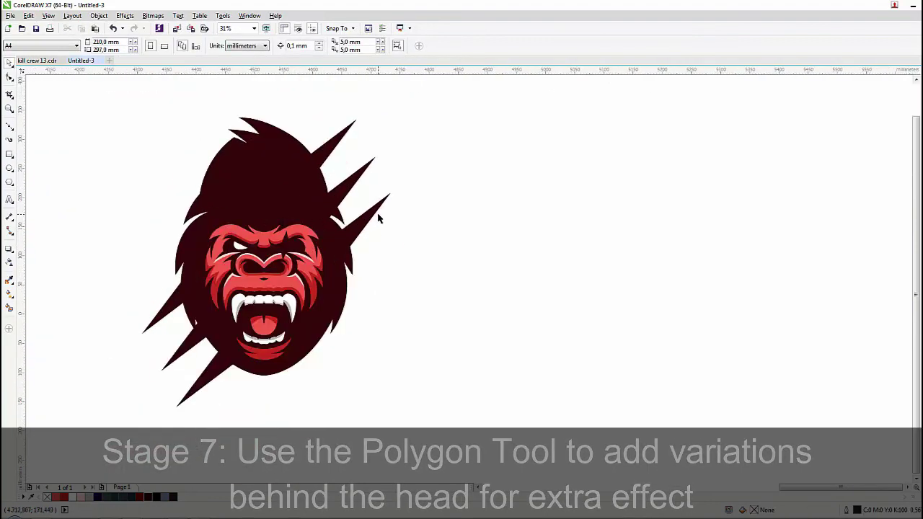